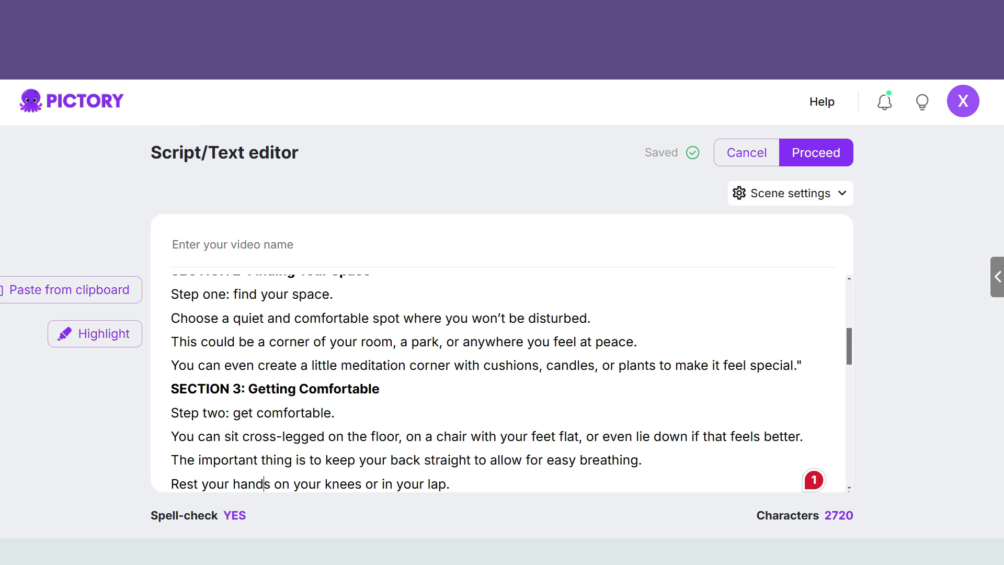
# Step: Join "Step one: find your space." onto the "SECTION 2: Finding Your Space" heading line, separated by a colon
pyautogui.scroll(-1, 502, 379)
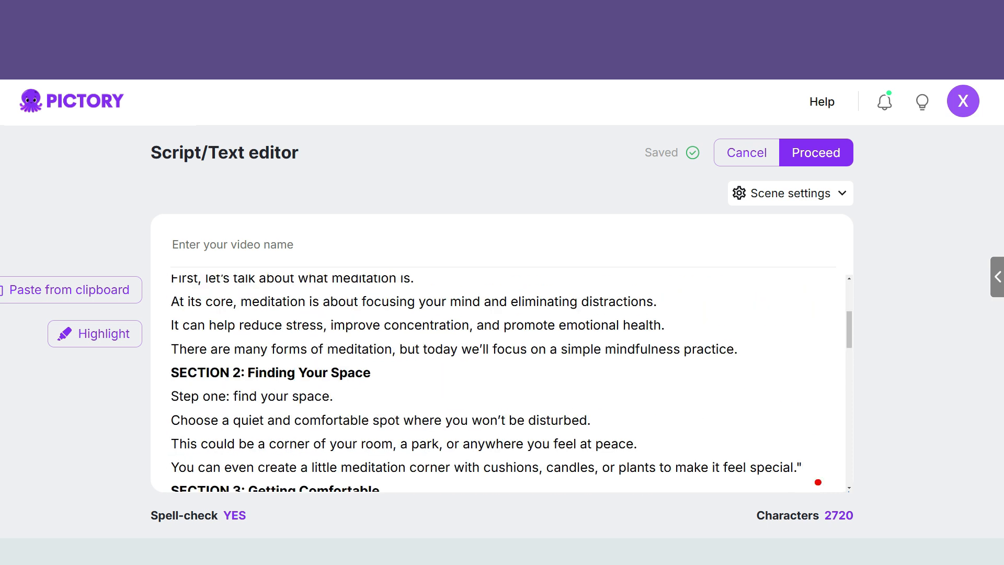
pyautogui.press('BackSpace')
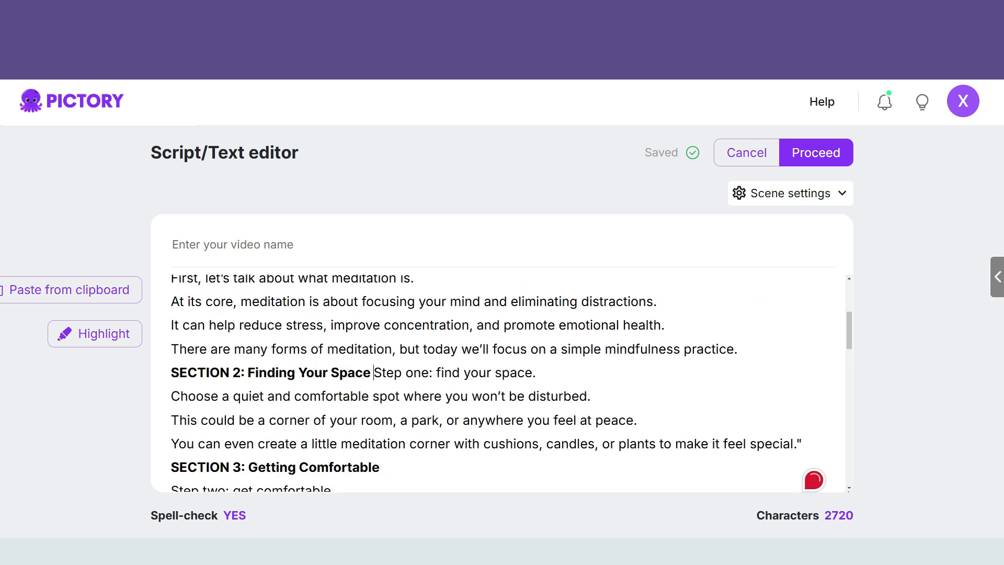
pyautogui.click(370, 372)
pyautogui.write(':')
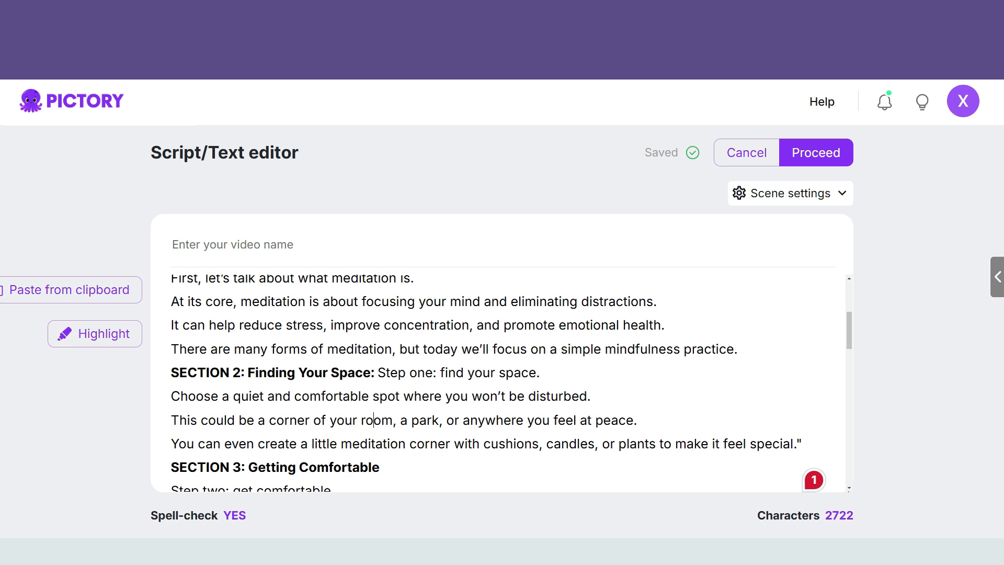
# Step: Join "Step two: get comfortable." onto the "SECTION 3: Getting Comfortable" heading line, separated by a colon
pyautogui.press('Down')
pyautogui.press('Down')
pyautogui.press('Down')
pyautogui.press('Down')
pyautogui.press('Up')
pyautogui.press('Home')
pyautogui.press('BackSpace')
pyautogui.write(':')
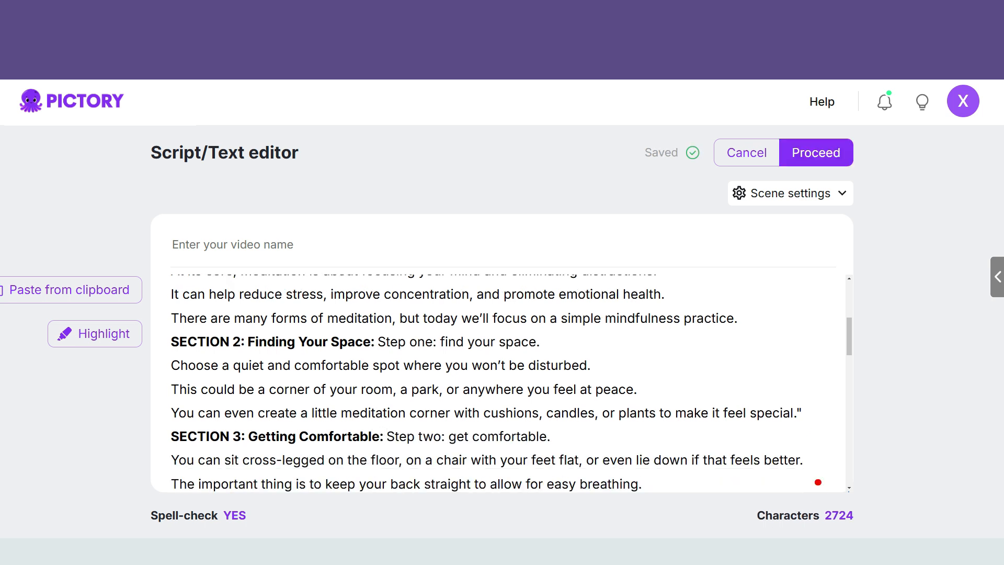
# Step: Remove the closing quotation mark after "Let's jump in!" and the "SECTION 1:" label before "What is Meditation?"
pyautogui.press('Down')
pyautogui.press('Down')
pyautogui.press('Down')
pyautogui.press('Down')
pyautogui.press('Down')
pyautogui.press('Down')
pyautogui.press('Down')
pyautogui.press('Down')
pyautogui.press('Up')
pyautogui.press('Up')
pyautogui.press('Up')
pyautogui.press('Up')
pyautogui.press('Up')
pyautogui.press('Up')
pyautogui.press('Up')
pyautogui.press('Up')
pyautogui.press('Up')
pyautogui.press('Up')
pyautogui.press('Up')
pyautogui.press('Up')
pyautogui.press('Up')
pyautogui.press('Up')
pyautogui.press('Up')
pyautogui.press('Up')
pyautogui.press('Up')
pyautogui.press('Up')
pyautogui.press('Up')
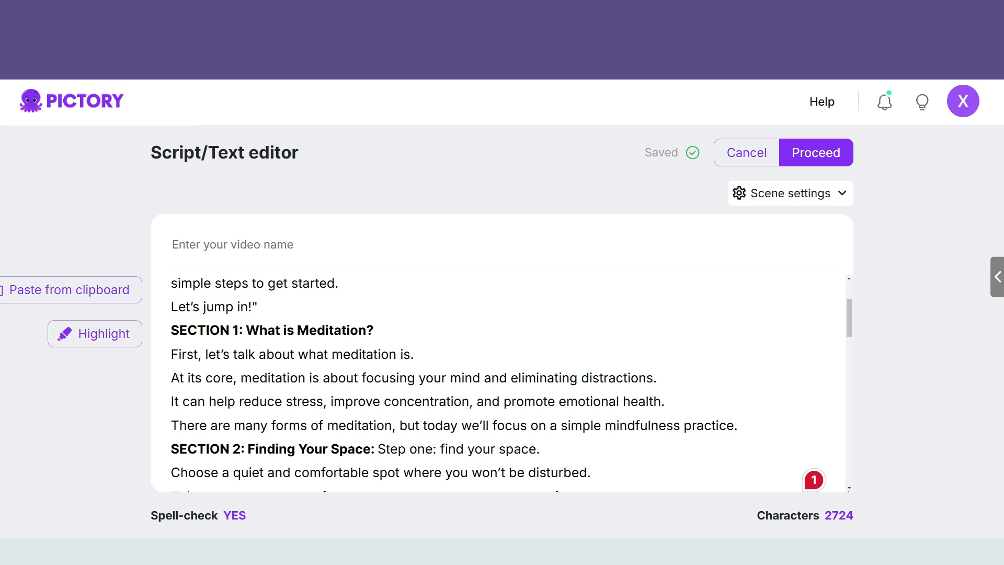
pyautogui.press('BackSpace')
pyautogui.press('BackSpace')
pyautogui.press('BackSpace')
pyautogui.press('BackSpace')
pyautogui.press('BackSpace')
pyautogui.press('BackSpace')
pyautogui.press('BackSpace')
pyautogui.press('BackSpace')
pyautogui.press('BackSpace')
pyautogui.press('BackSpace')
pyautogui.press('BackSpace')
pyautogui.press('BackSpace')
pyautogui.press('BackSpace')
pyautogui.press('BackSpace')
pyautogui.hotkey('ctrl', 'z')
pyautogui.press('BackSpace')
pyautogui.hotkey('shift', 'Home')
pyautogui.press('BackSpace')
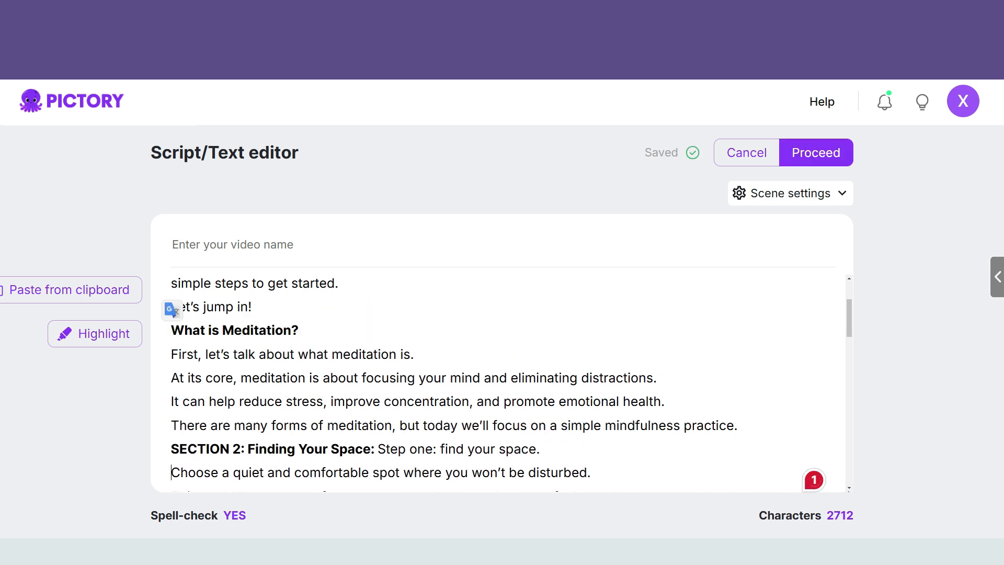
# Step: Rewrite the Section 2 heading line as "Step one: Finding Your Space:", without the section label and "find your space."
pyautogui.press('Down')
pyautogui.hotkey('shift', 'Home')
pyautogui.press('BackSpace')
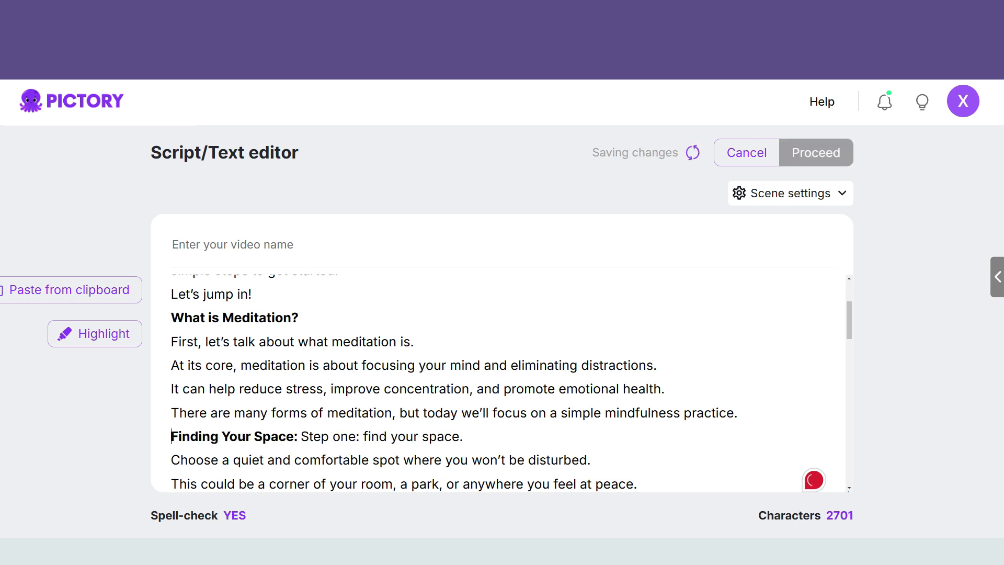
pyautogui.hotkey('ctrl', 'x')
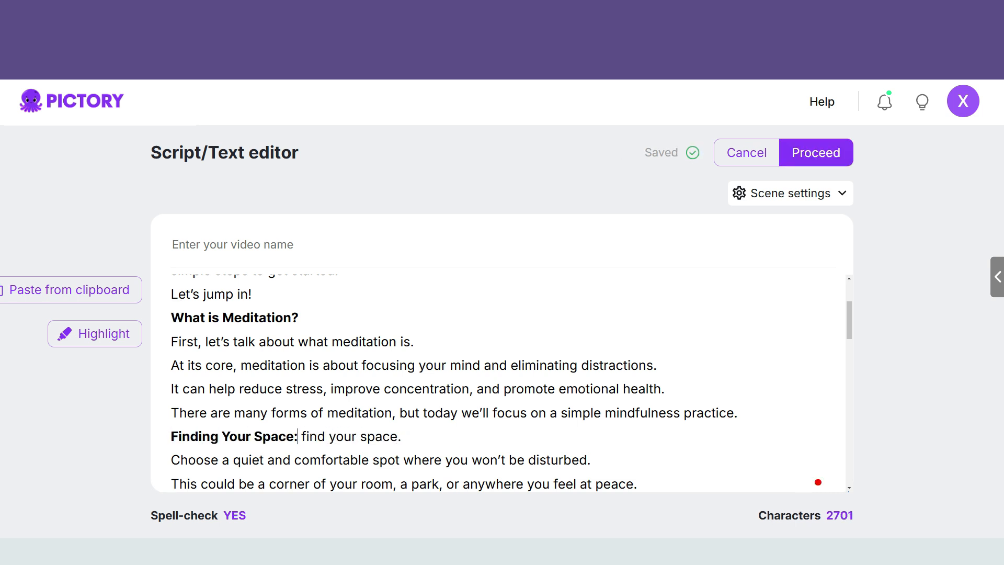
pyautogui.press('Home')
pyautogui.hotkey('ctrl', 'v')
pyautogui.press('Down')
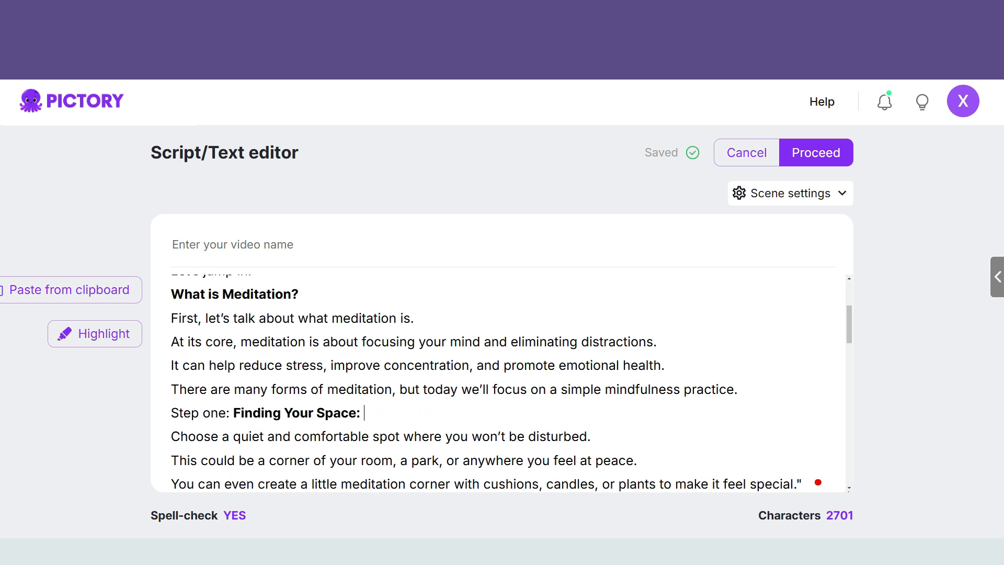
# Step: Rewrite the Section 3 heading line as "Step two: Getting Comfortable:", dropping the section label and the trailing "Step two: get comfortable."
pyautogui.press('Down')
pyautogui.press('Down')
pyautogui.press('Down')
pyautogui.press('Down')
pyautogui.press('Down')
pyautogui.press('Down')
pyautogui.press('Up')
pyautogui.press('Up')
pyautogui.press('Home')
pyautogui.hotkey('ctrl', 'shift', 'Right')
pyautogui.hotkey('ctrl', 'shift', 'Right')
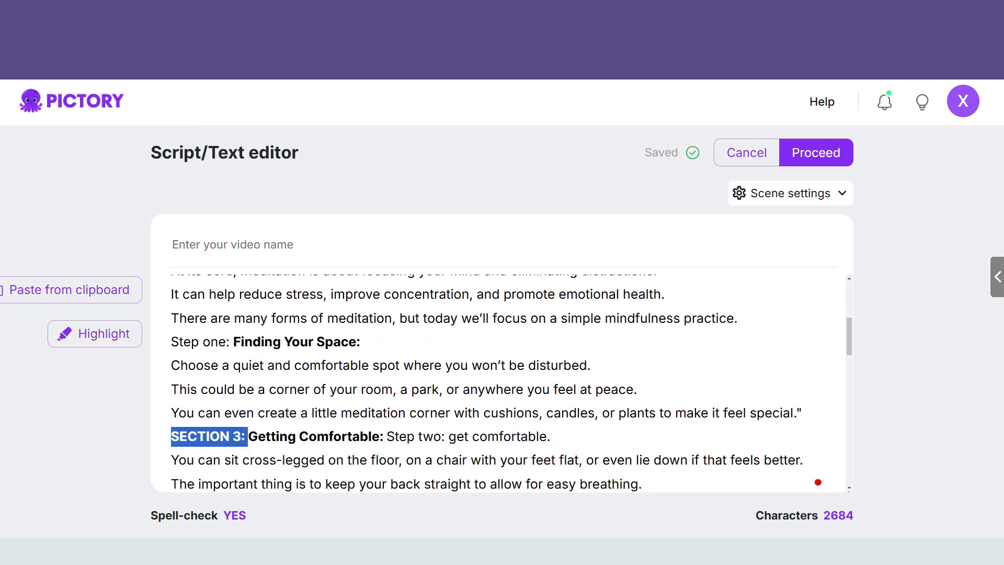
pyautogui.press('Delete')
pyautogui.hotkey('ctrl', 'c')
pyautogui.press('Home')
pyautogui.hotkey('ctrl', 'v')
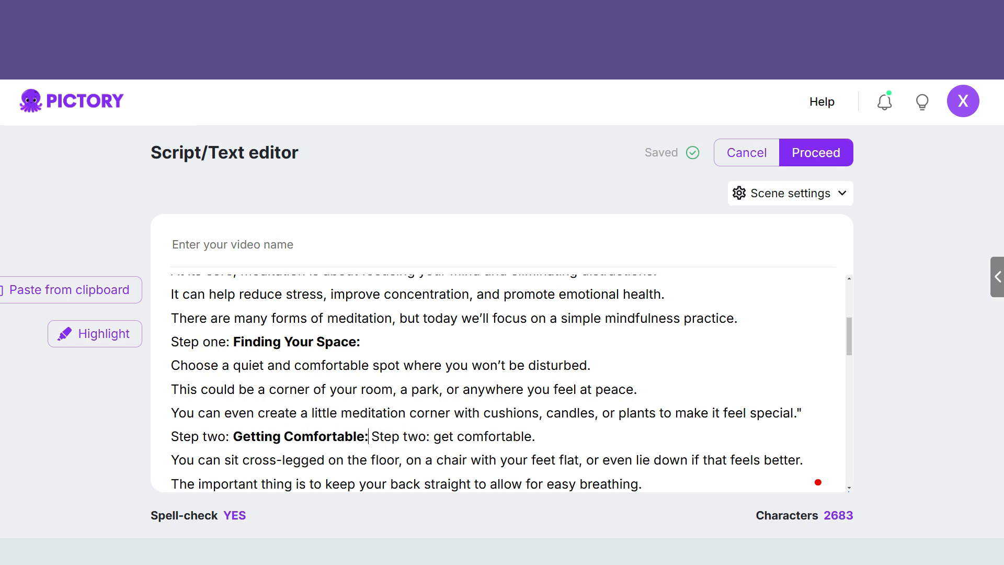
pyautogui.hotkey('shift', 'End')
pyautogui.press('Delete')
# Step: Change the Section 4 heading to "Step three: Focusing on Your Breath:" and delete the separate "Step three: focus on your breath." line
pyautogui.press('Down')
pyautogui.press('Down')
pyautogui.press('Down')
pyautogui.press('Down')
pyautogui.press('Down')
pyautogui.press('Down')
pyautogui.press('Down')
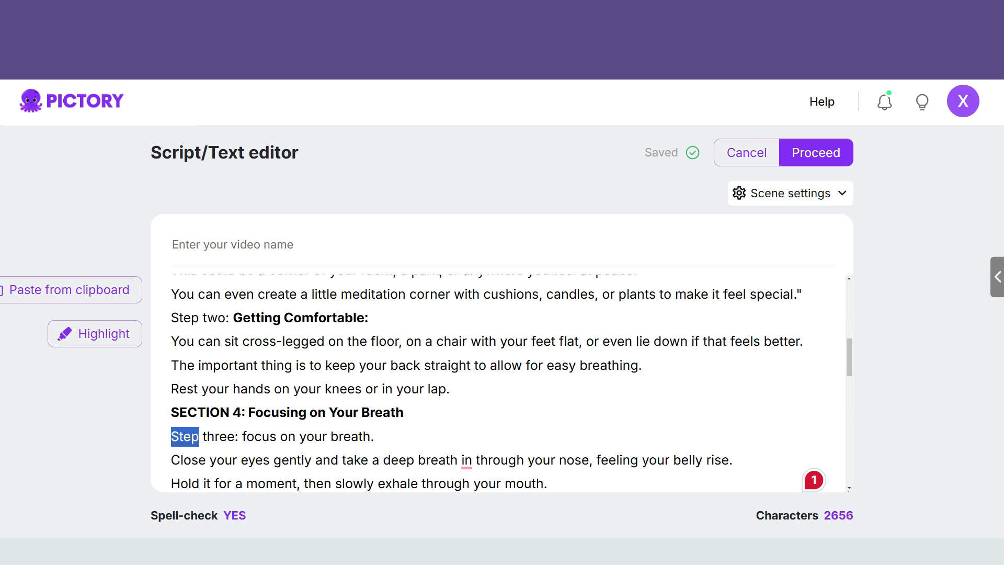
pyautogui.hotkey('ctrl', 'c')
pyautogui.press('Up')
pyautogui.press('Home')
pyautogui.hotkey('ctrl', 'shift', 'Right')
pyautogui.hotkey('ctrl', 'shift', 'Right')
pyautogui.hotkey('ctrl', 'v')
pyautogui.press('Down')
pyautogui.press('Home')
pyautogui.hotkey('shift', 'End')
pyautogui.press('Delete')
# Step: Replace the section heading after the breathing part with the line "Step four: observe your thoughts."
pyautogui.press('Delete')
pyautogui.hotkey('ctrl', 'c')
pyautogui.press('End')
pyautogui.hotkey('ctrl', 'v')
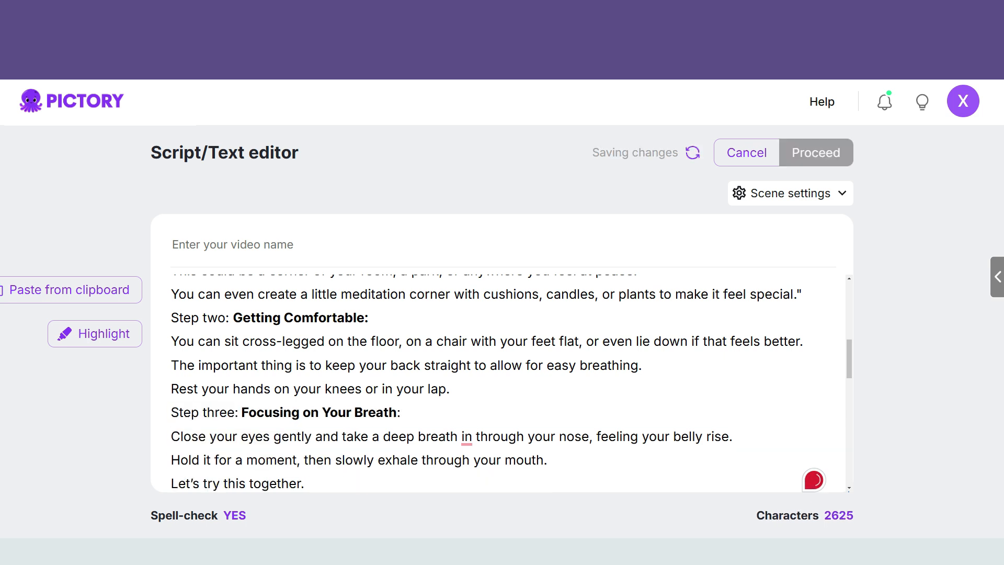
pyautogui.press('Down')
pyautogui.press('Down')
pyautogui.press('Down')
pyautogui.press('Down')
pyautogui.press('Down')
pyautogui.press('Down')
pyautogui.press('Down')
pyautogui.press('Down')
pyautogui.press('Down')
pyautogui.hotkey('shift', 'End')
pyautogui.press('Delete')
pyautogui.press('Delete')
pyautogui.press('Up')
pyautogui.hotkey('ctrl', 'shift', 'Right')
pyautogui.hotkey('shift', 'End')
pyautogui.hotkey('ctrl', 'v')
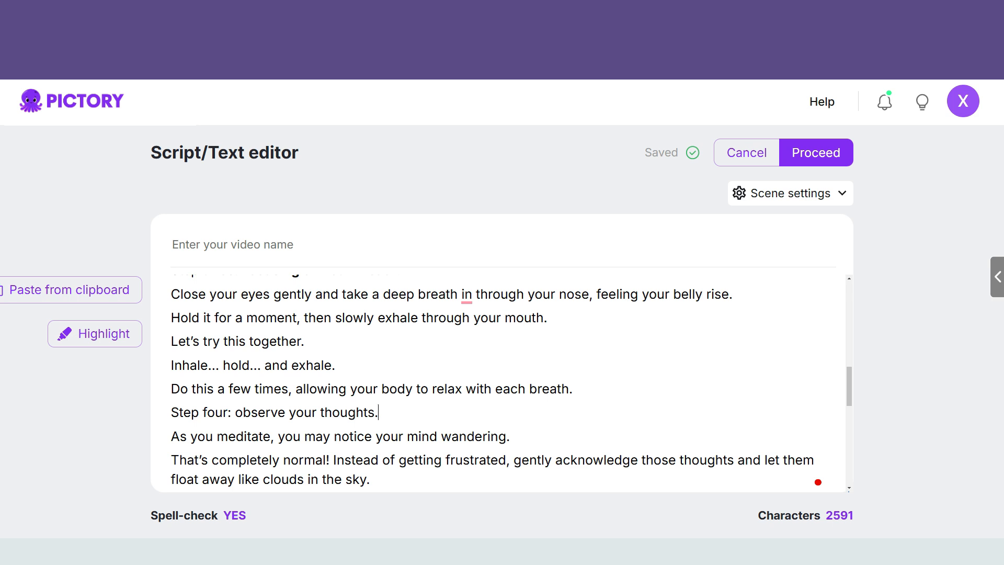
# Step: End the "Step four" line with a colon and replace the following section heading with "Step five: set a timer:"
pyautogui.press('Down')
pyautogui.press('Down')
pyautogui.press('Down')
pyautogui.press('Down')
pyautogui.press('Down')
pyautogui.press('Down')
pyautogui.press('Down')
pyautogui.hotkey('shift', 'End')
pyautogui.hotkey('ctrl', 'x')
pyautogui.press('Delete')
pyautogui.press('Up')
pyautogui.hotkey('shift', 'End')
pyautogui.hotkey('ctrl', 'v')
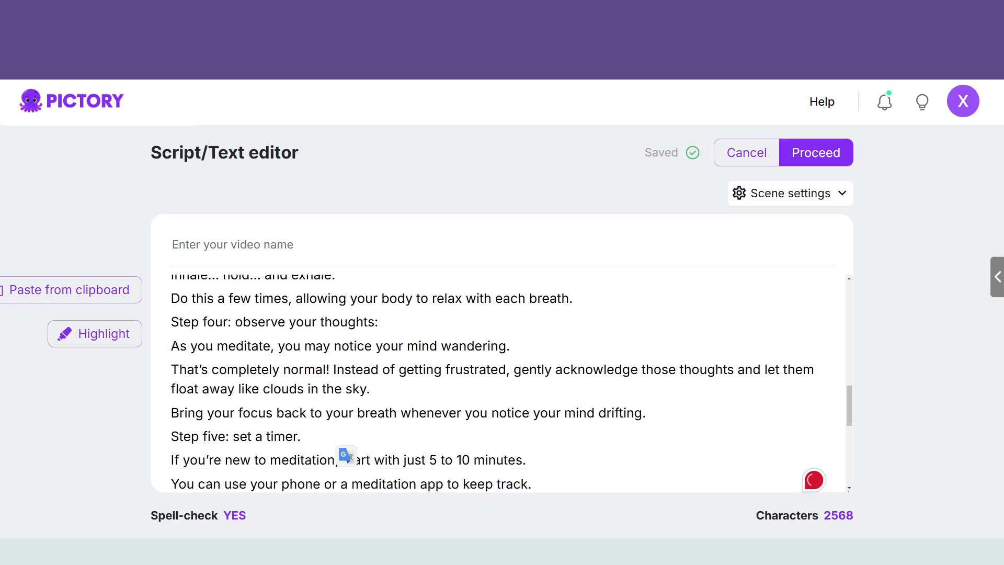
pyautogui.press('Delete')
pyautogui.write(':')
# Step: Replace the next section heading with "Step six: closing your session:" and add an exclamation mark further down the script
pyautogui.press('Down')
pyautogui.press('Down')
pyautogui.press('Down')
pyautogui.press('Down')
pyautogui.press('Down')
pyautogui.press('Down')
pyautogui.press('Down')
pyautogui.moveTo(171, 437); pyautogui.dragTo(359, 438)
pyautogui.hotkey('ctrl', 'x')
pyautogui.press('Delete')
pyautogui.moveTo(172, 412); pyautogui.dragTo(382, 413)
pyautogui.hotkey('ctrl', 'v')
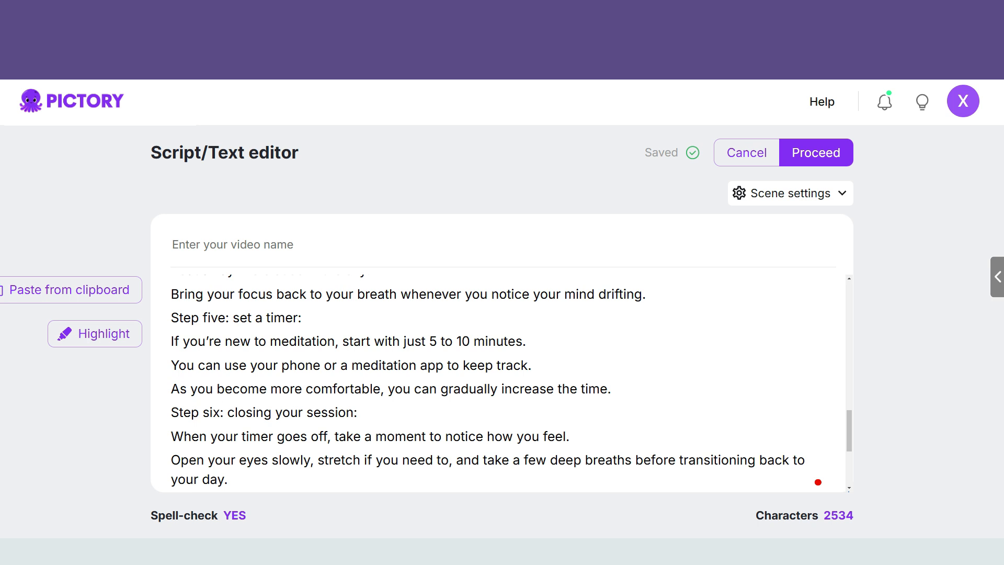
pyautogui.press('Down')
pyautogui.press('Down')
pyautogui.press('Down')
pyautogui.press('Down')
pyautogui.press('Down')
pyautogui.press('Down')
pyautogui.press('Down')
pyautogui.press('Down')
pyautogui.press('Down')
pyautogui.press('Down')
pyautogui.press('Down')
pyautogui.write('!')
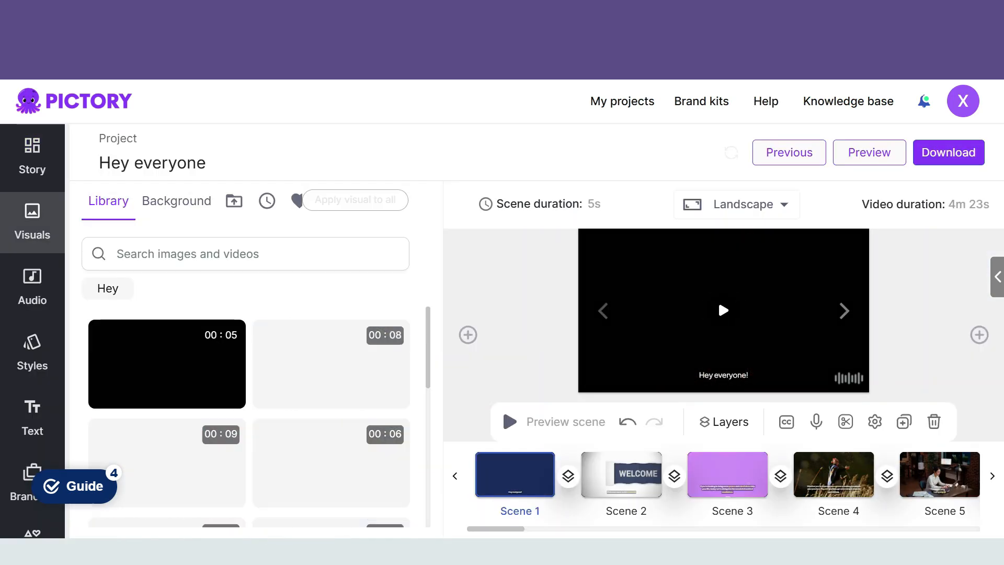
# Step: Apply the clip of the waving man in the black hoodie to Scene 1 and the yellow black-ink "Welcome" clip to Scene 2
pyautogui.click(331, 365)
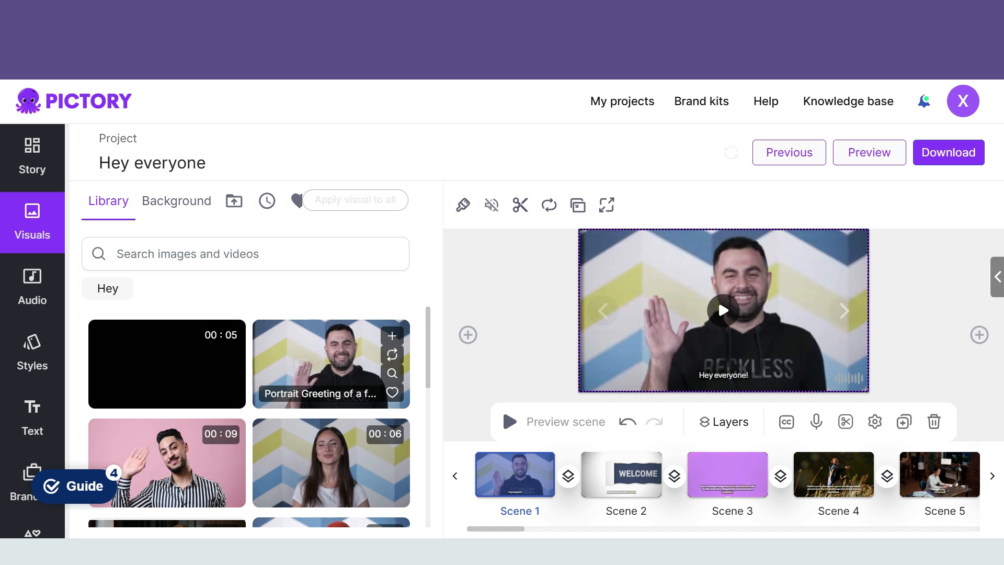
pyautogui.click(845, 311)
pyautogui.click(723, 310)
pyautogui.click(174, 288)
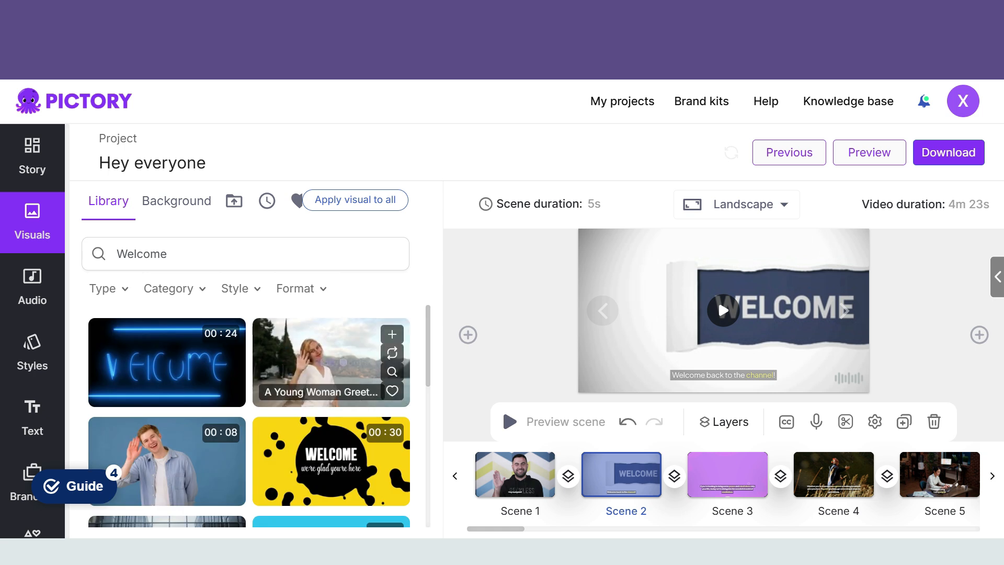
pyautogui.scroll(-2, 330, 366)
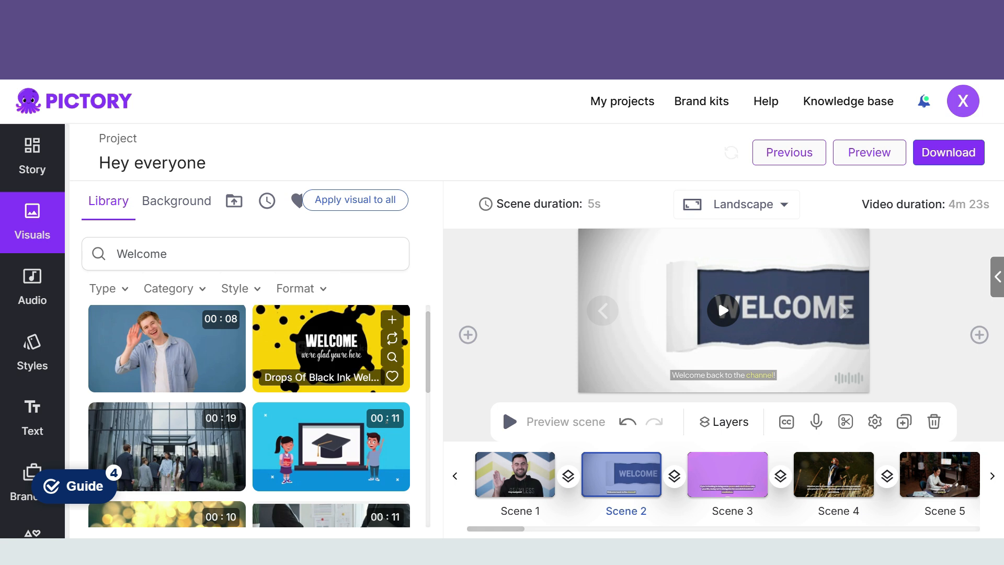
pyautogui.click(331, 348)
# Step: Search the visuals library for "meditation" and apply the clip of the man meditating by a lake to Scene 3
pyautogui.click(845, 311)
pyautogui.click(723, 311)
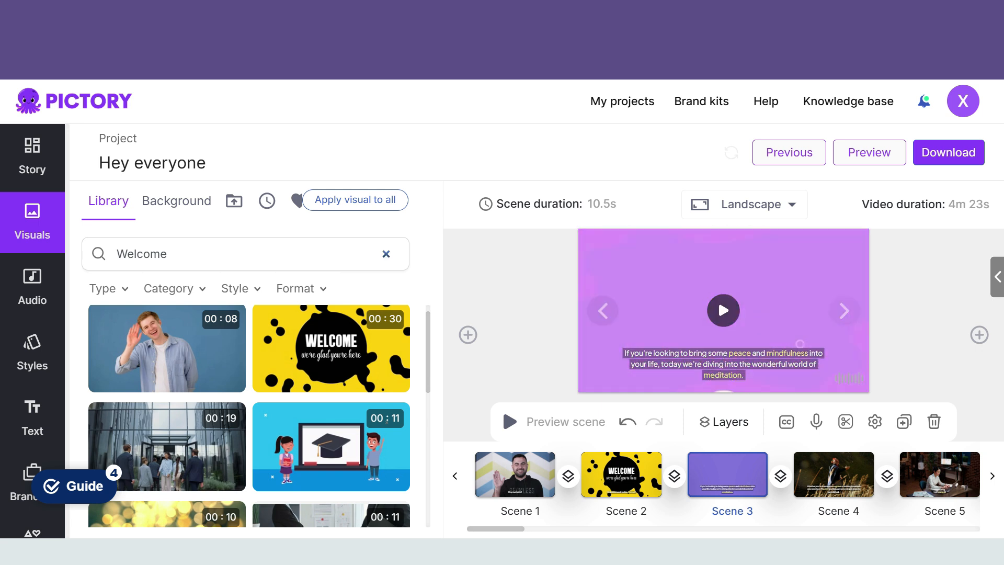
pyautogui.doubleClick(142, 254)
pyautogui.press('BackSpace')
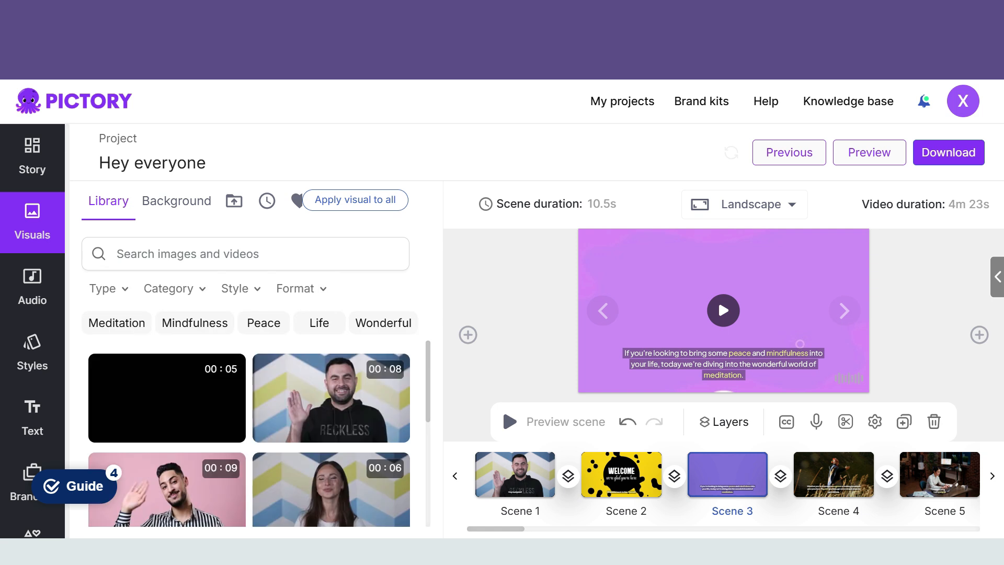
pyautogui.write('meditation')
pyautogui.press('Return')
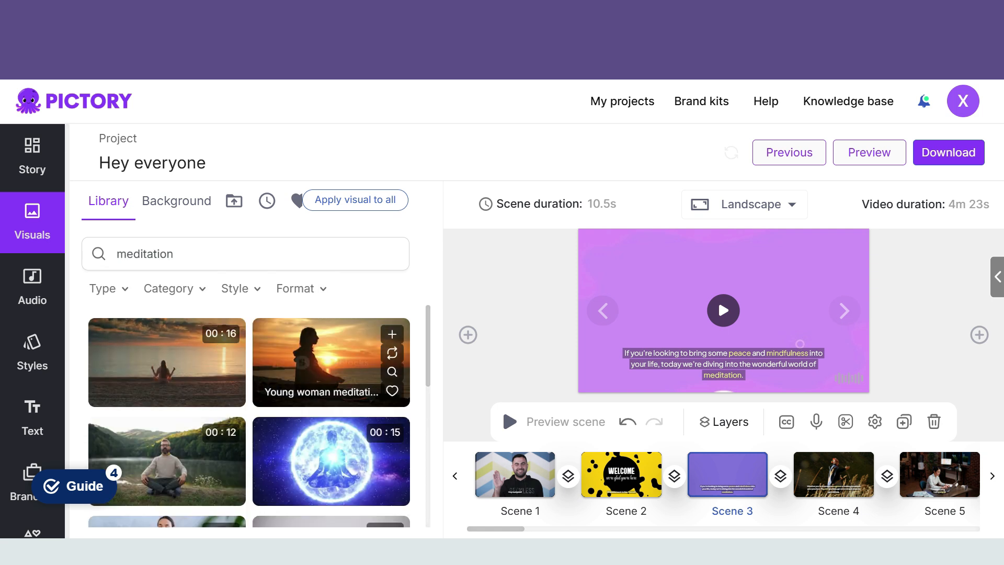
pyautogui.click(167, 460)
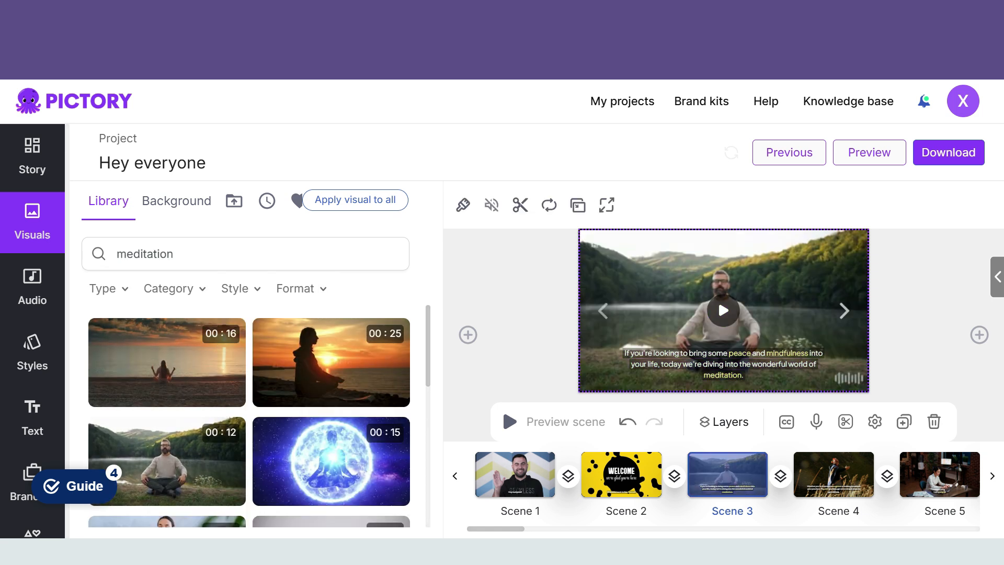
# Step: Search the visuals library for "jump" and apply the clip of the celebrating young man in a plaid shirt to Scene 5
pyautogui.click(844, 311)
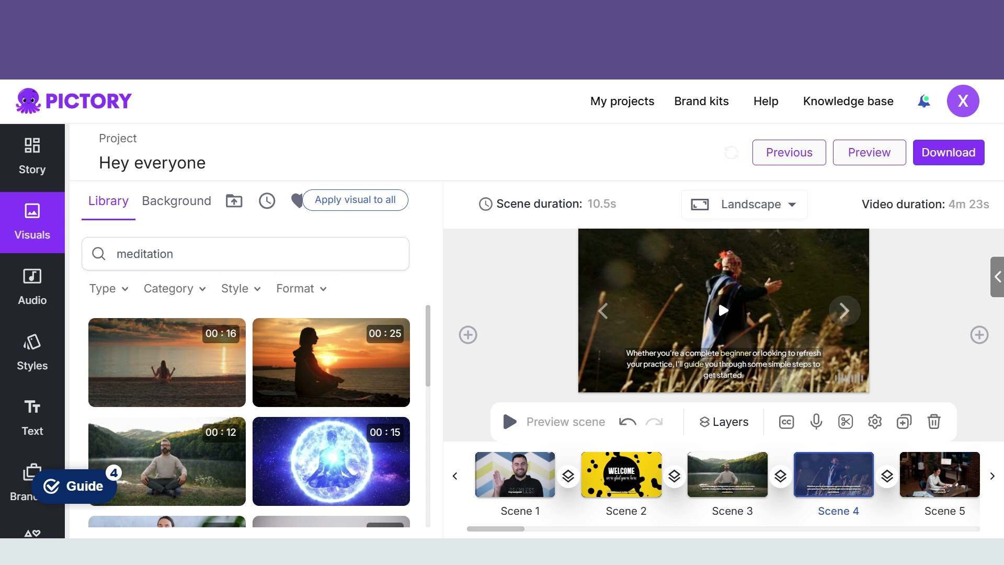
pyautogui.click(844, 311)
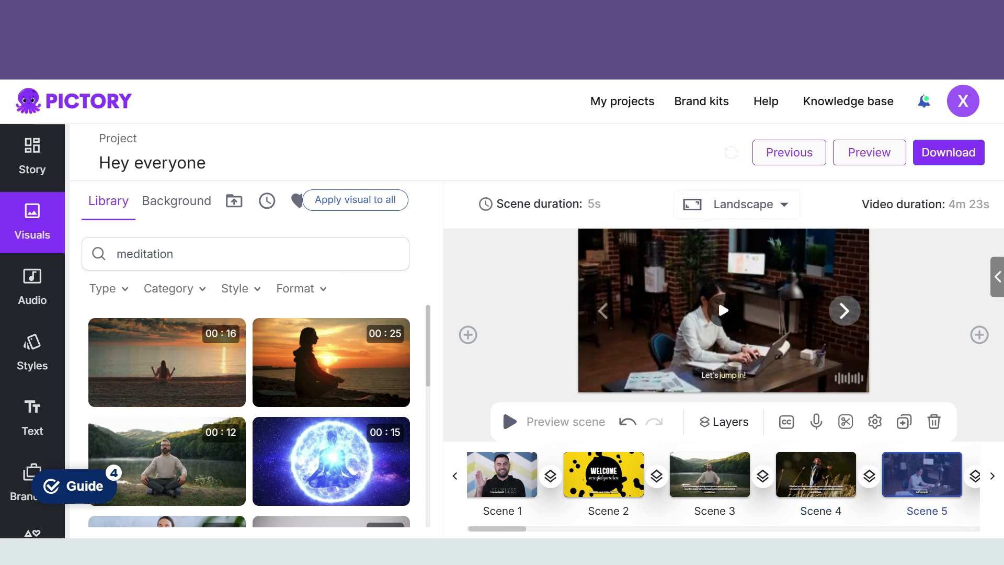
pyautogui.click(386, 255)
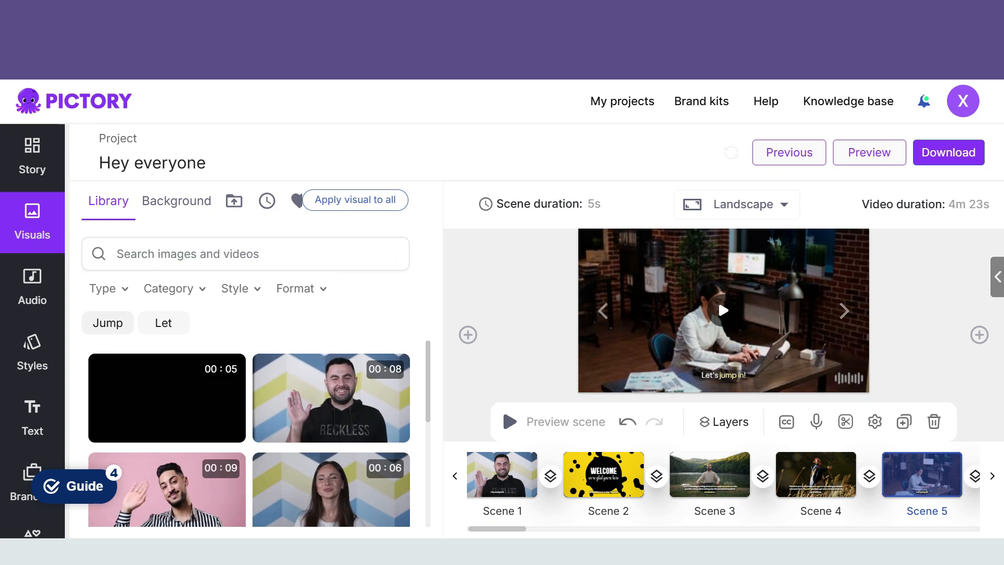
pyautogui.click(108, 322)
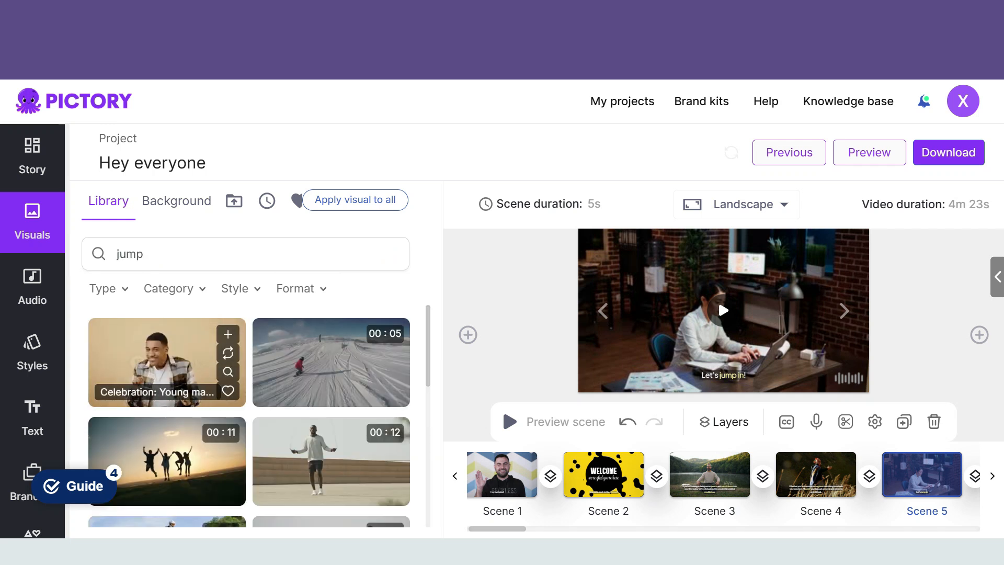
pyautogui.click(157, 362)
# Step: Review the visuals assigned to Scenes 6 through 13 against their captions
pyautogui.click(844, 310)
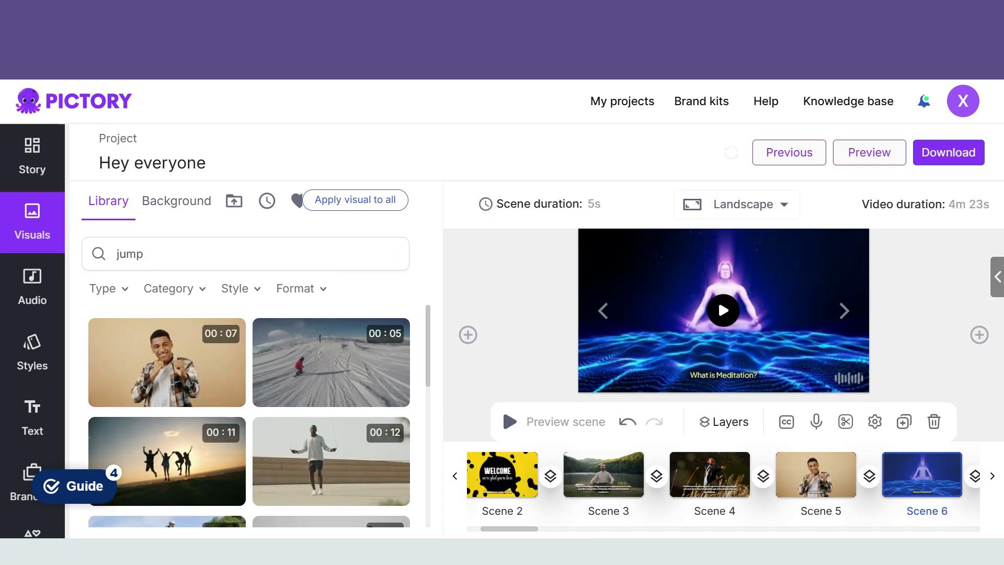
pyautogui.click(844, 311)
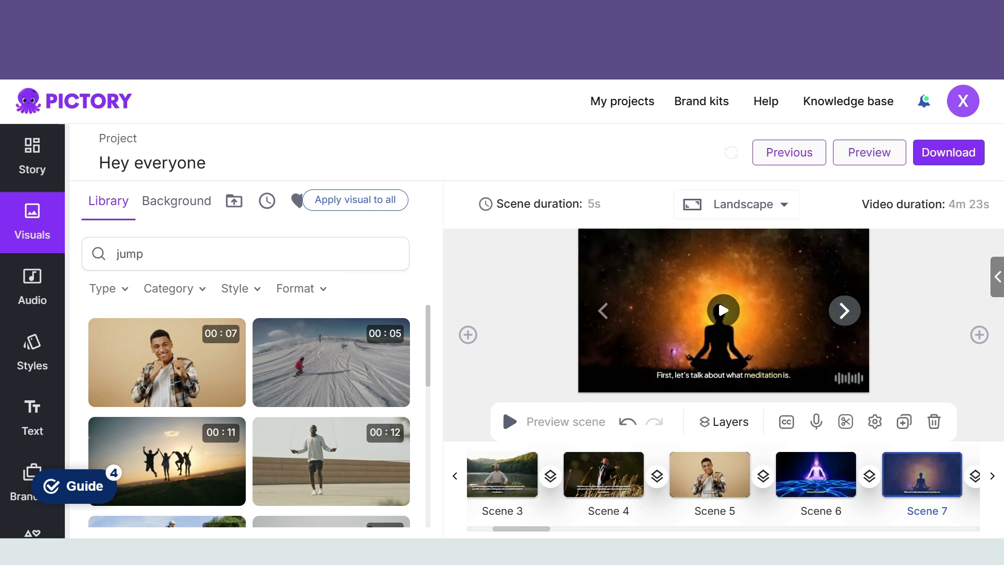
pyautogui.click(844, 311)
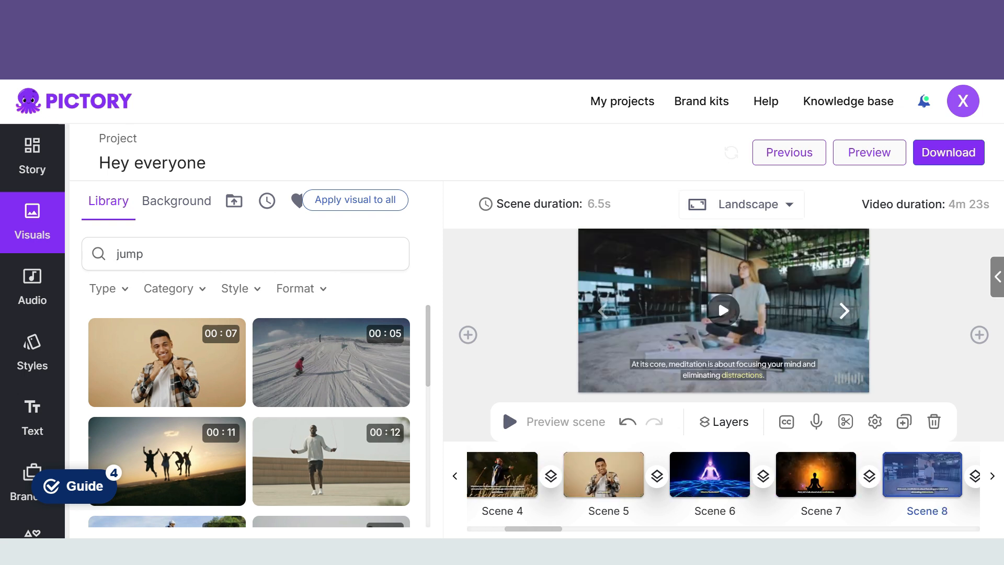
pyautogui.click(844, 311)
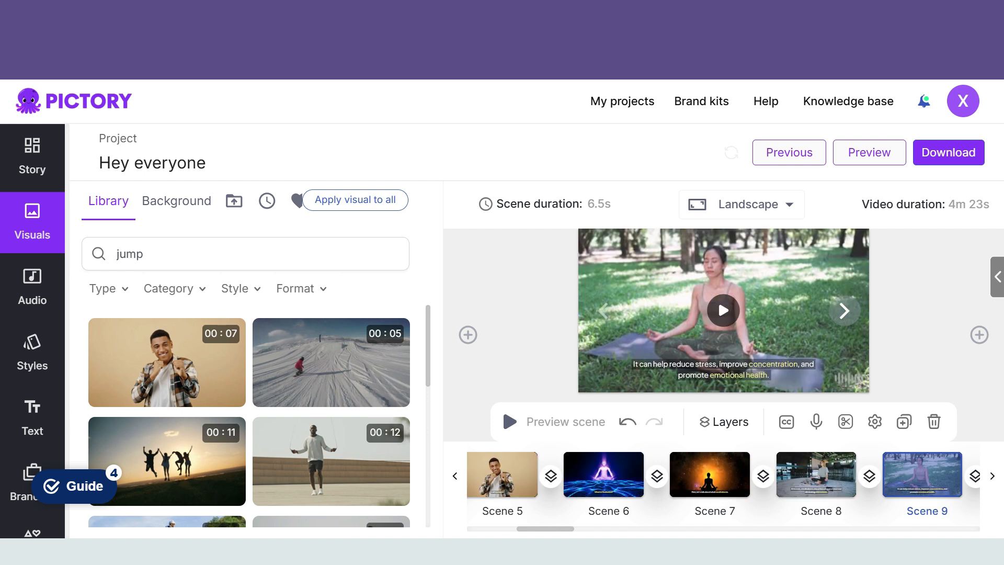
pyautogui.click(844, 311)
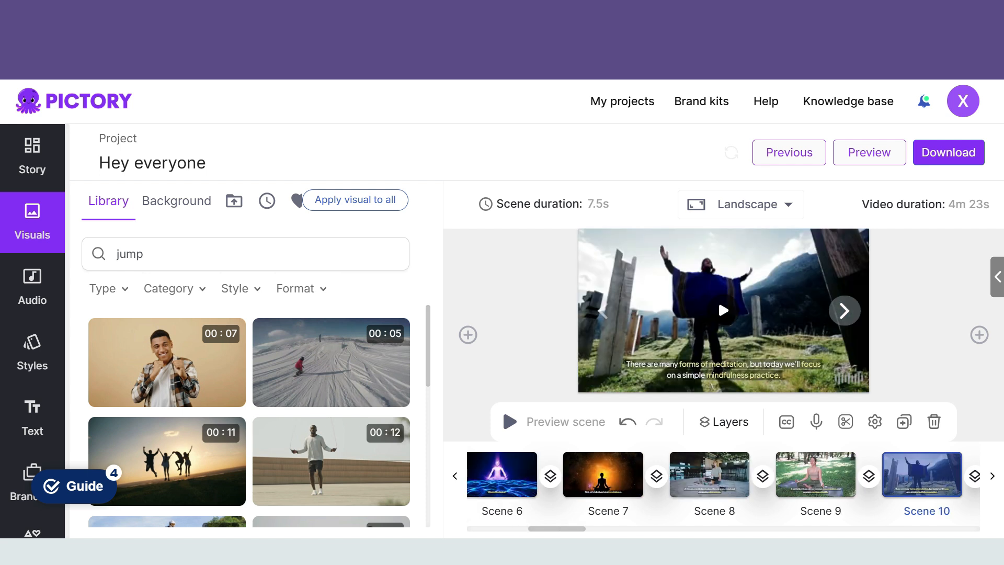
pyautogui.click(844, 311)
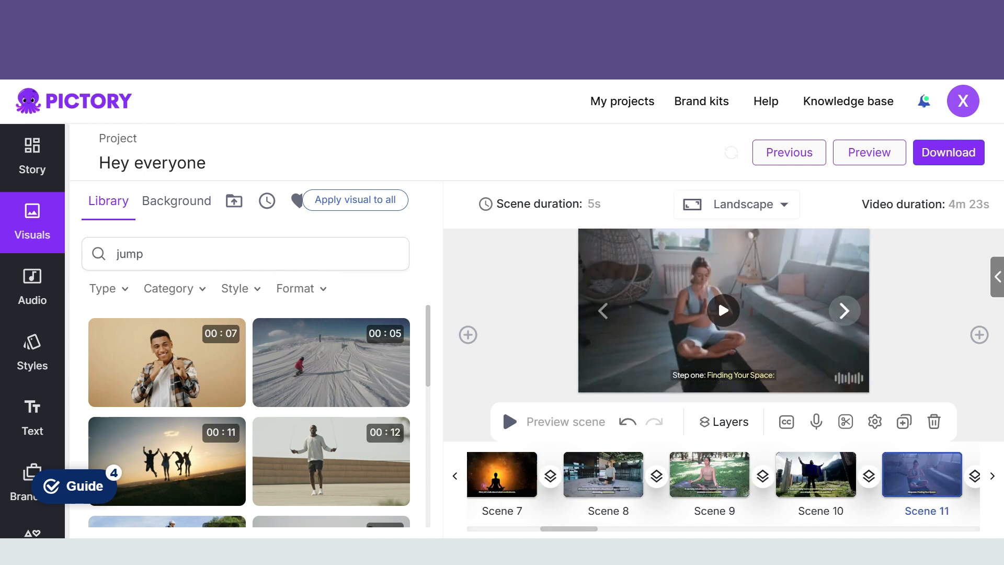
pyautogui.click(844, 311)
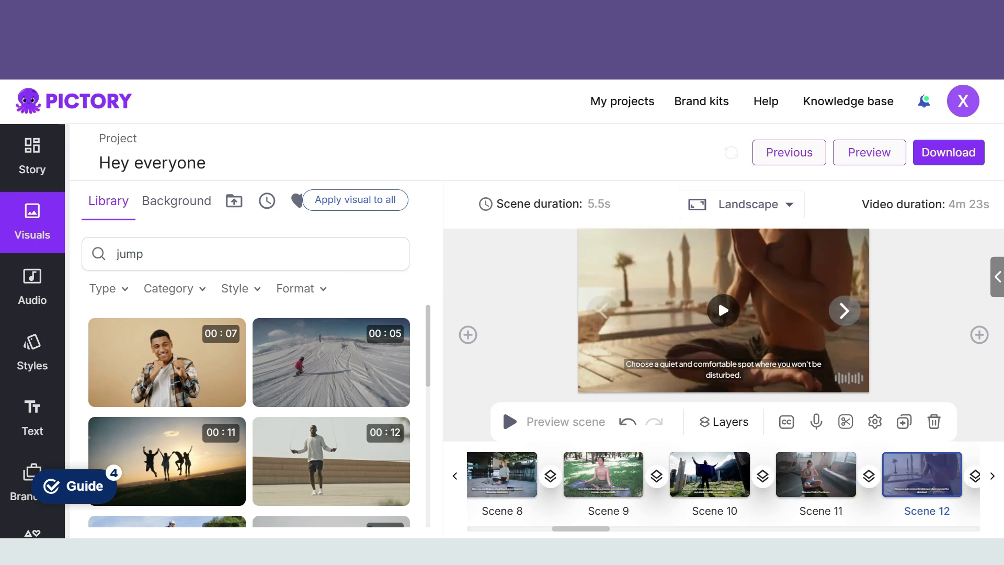
pyautogui.click(844, 311)
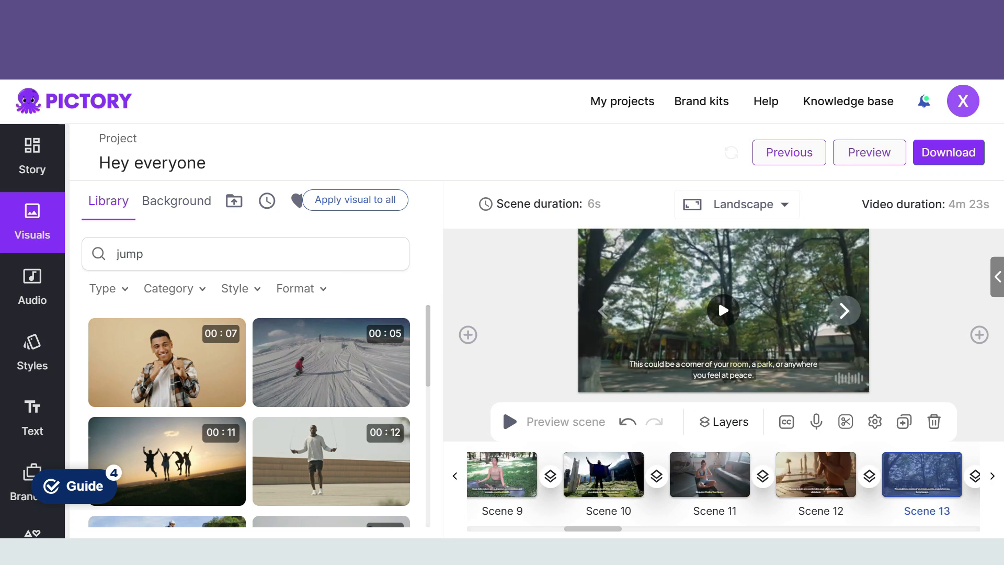
# Step: Search the visuals library for "quite room" and apply the "Young Woman Opens" clip with the dark curtains to Scene 13
pyautogui.click(724, 311)
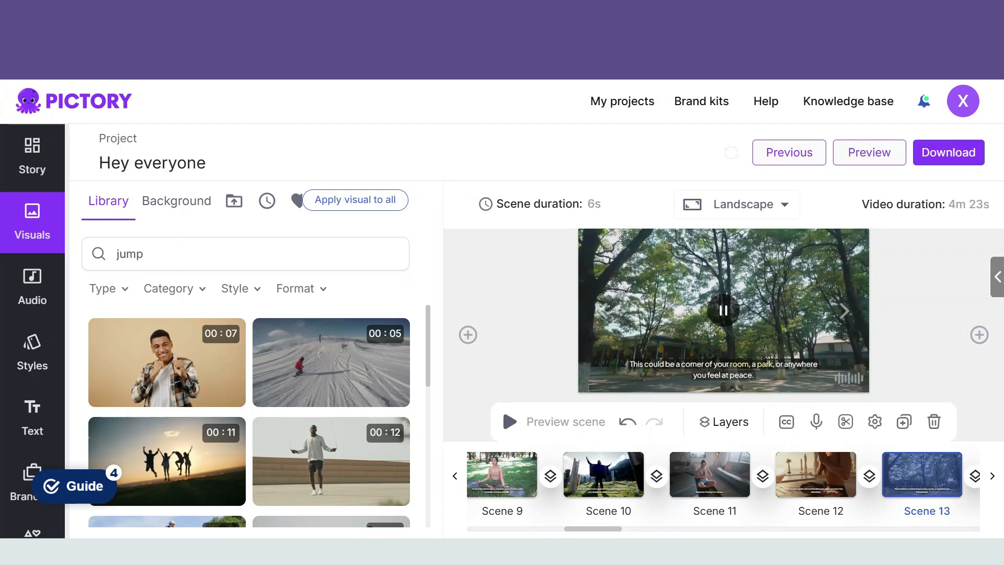
pyautogui.click(246, 253)
pyautogui.click(386, 254)
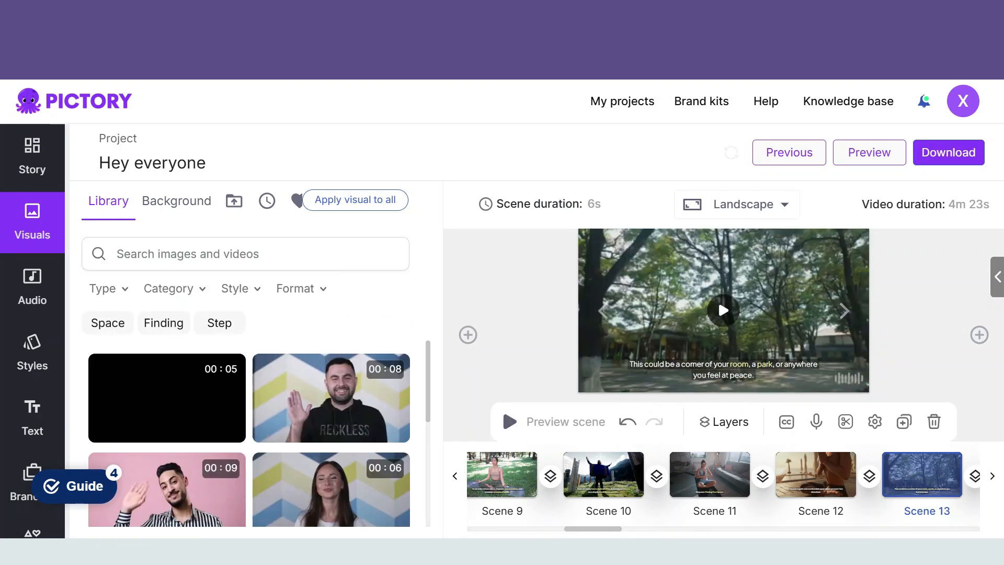
pyautogui.write('quite room')
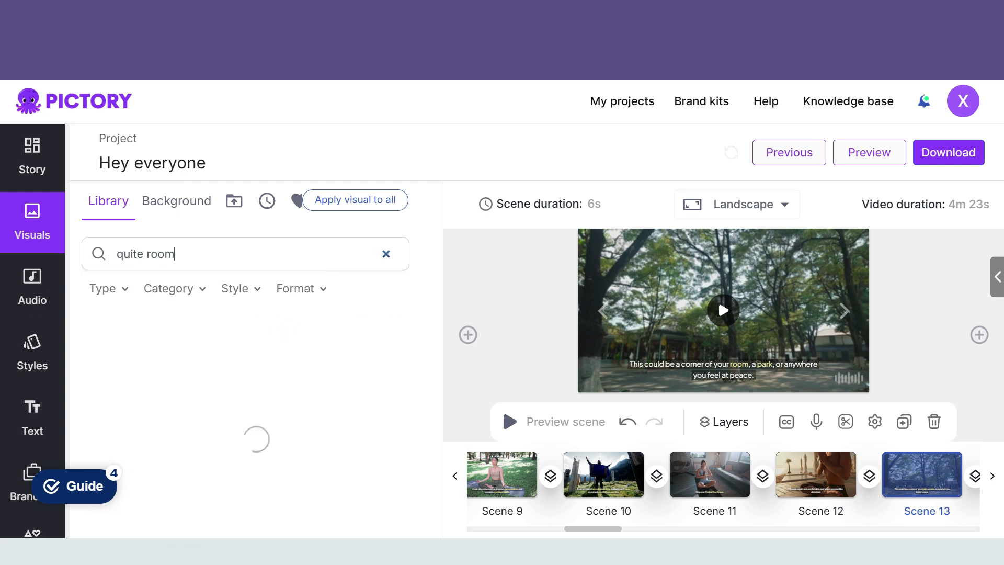
pyautogui.scroll(-1, 331, 366)
pyautogui.scroll(-3, 331, 413)
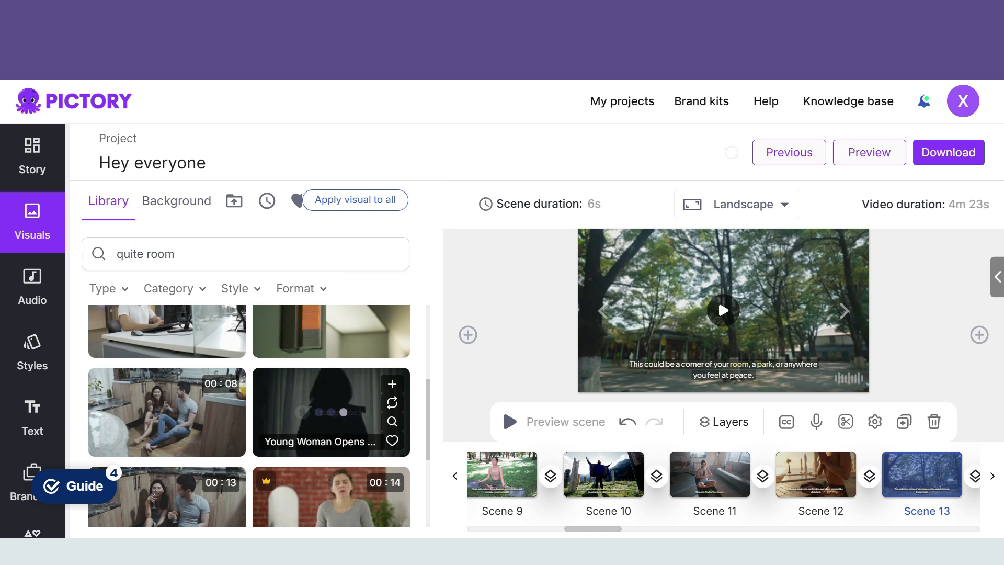
pyautogui.click(331, 412)
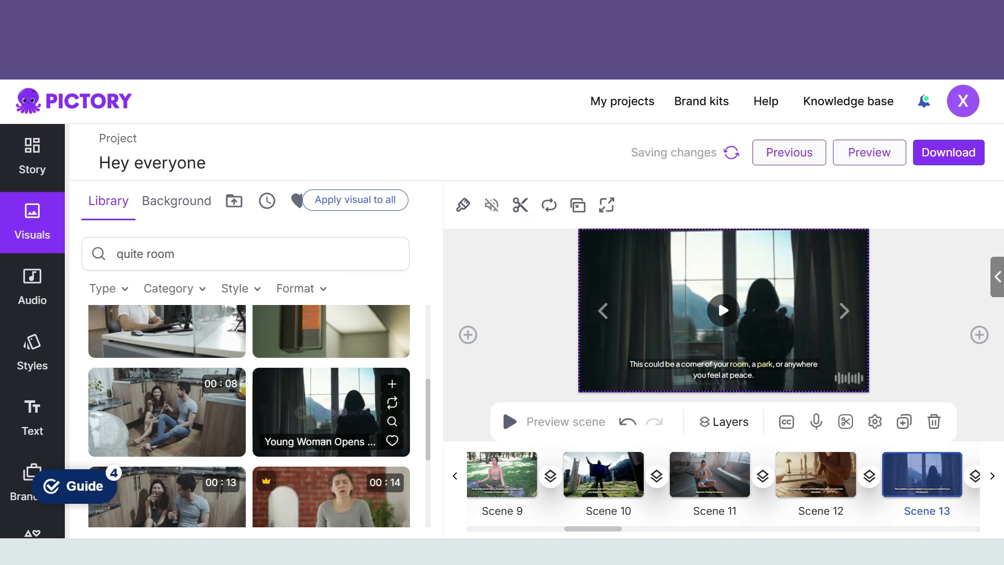
pyautogui.scroll(-4, 331, 412)
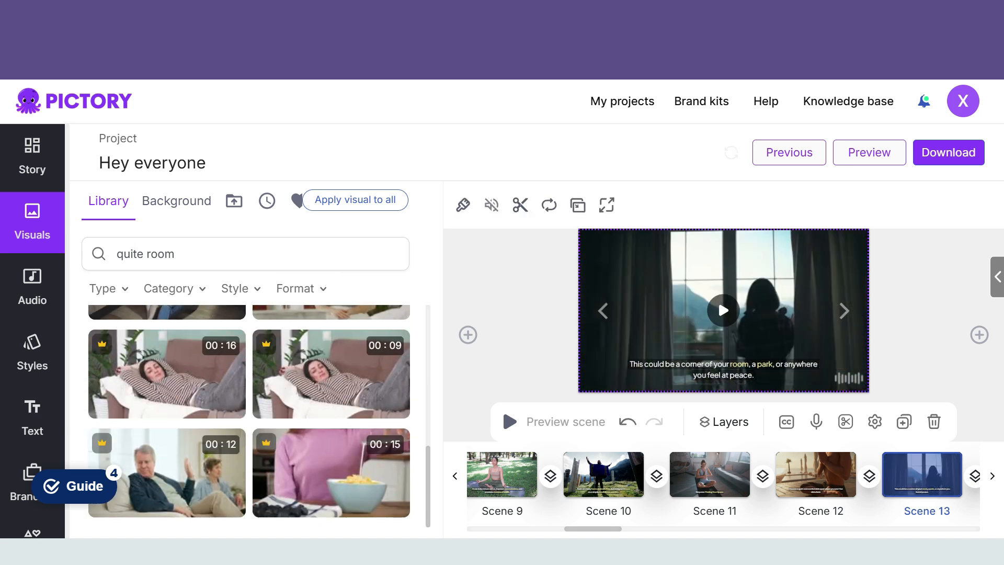
# Step: Play Scene 14's hallway clip and search the visuals library for "maditation room" as a replacement
pyautogui.click(844, 311)
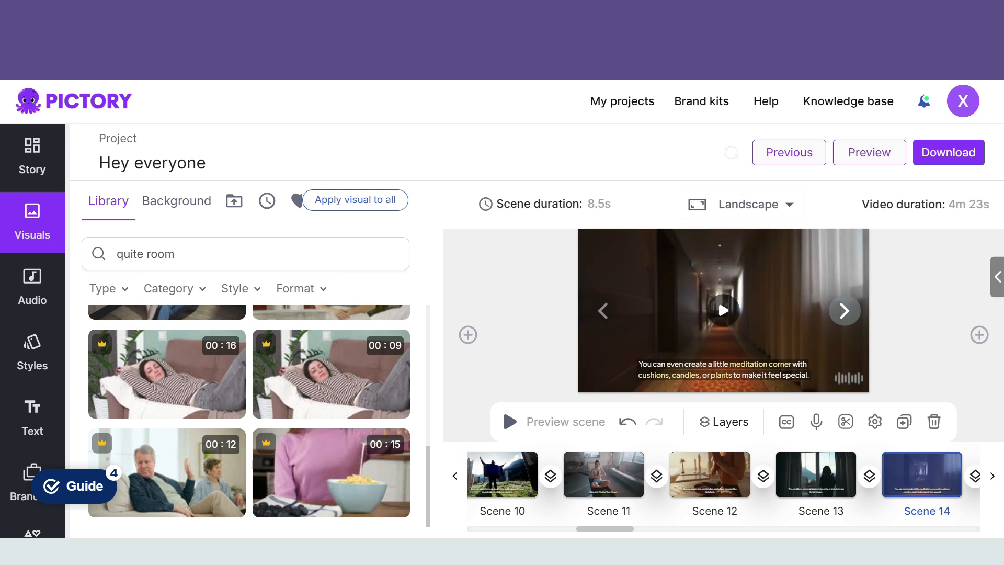
pyautogui.click(723, 310)
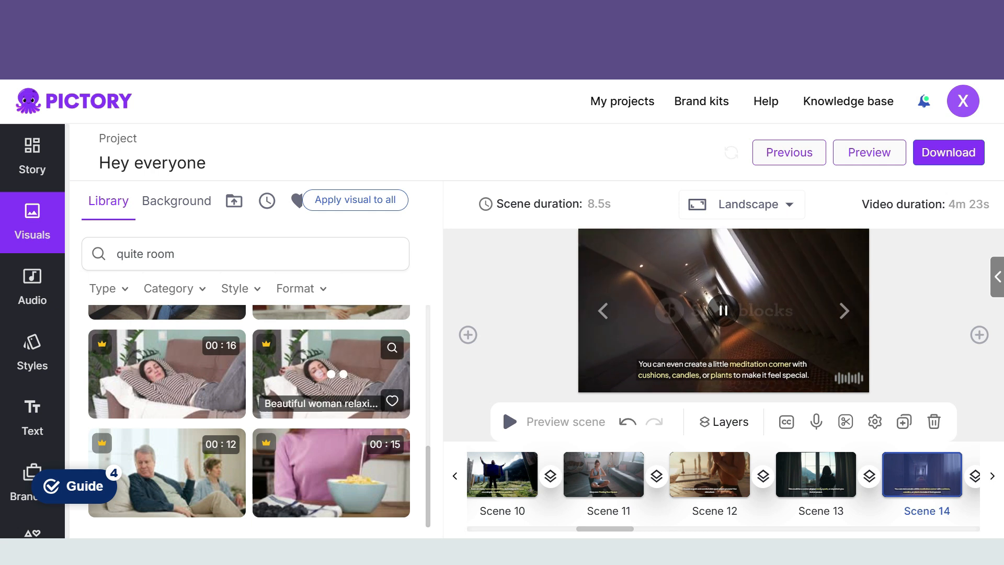
pyautogui.click(145, 254)
pyautogui.press('BackSpace')
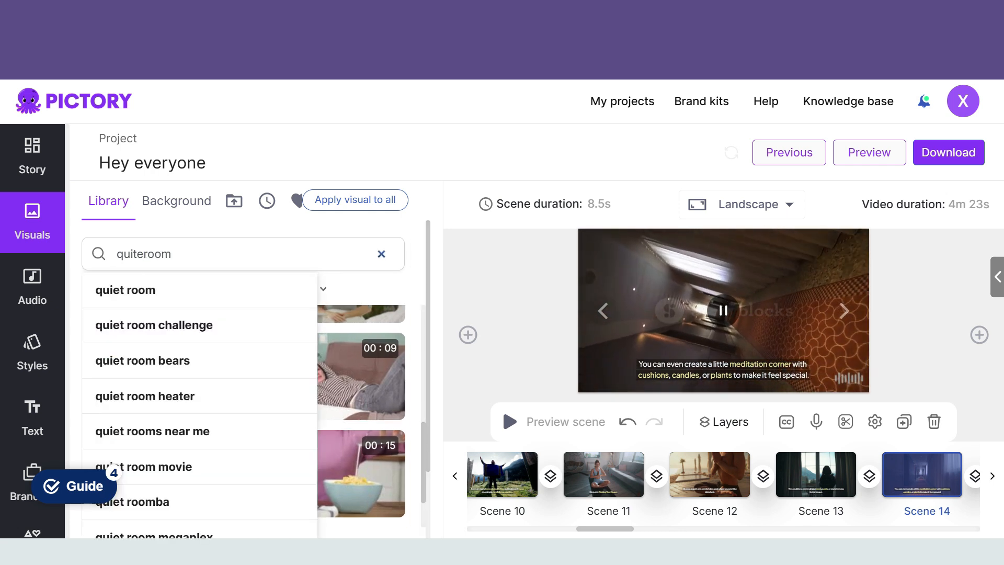
pyautogui.click(173, 254)
pyautogui.press('BackSpace')
pyautogui.press('BackSpace')
pyautogui.press('BackSpace')
pyautogui.press('BackSpace')
pyautogui.press('BackSpace')
pyautogui.press('BackSpace')
pyautogui.press('BackSpace')
pyautogui.press('BackSpace')
pyautogui.press('BackSpace')
pyautogui.write('madit')
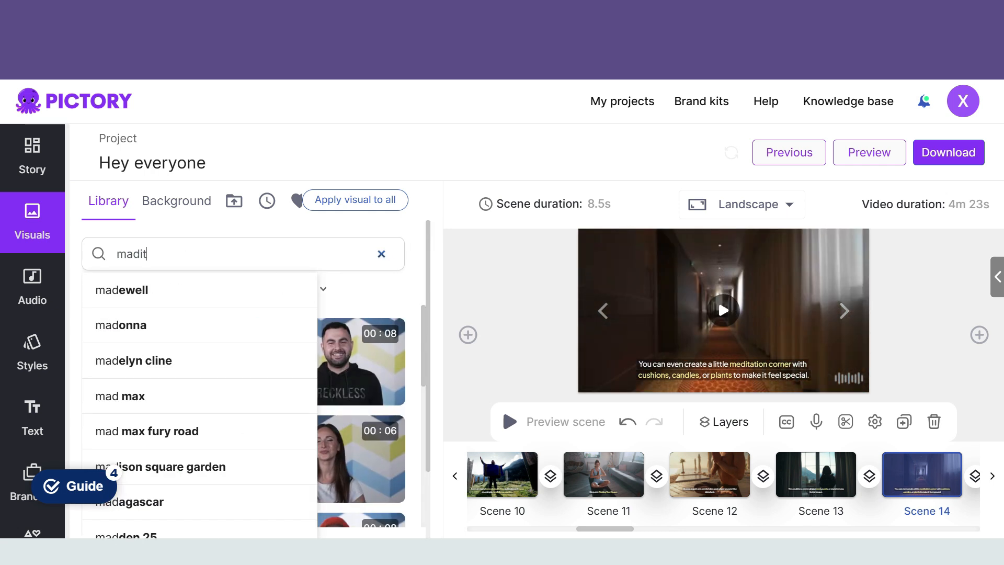
pyautogui.write('ation room')
pyautogui.press('Return')
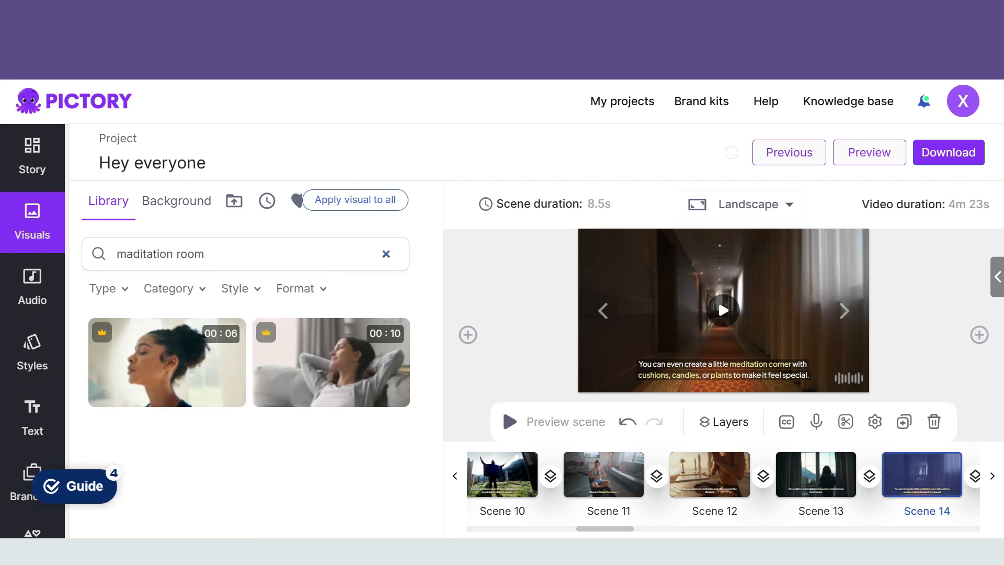
# Step: Search the visuals library for "room" and apply the "Interior Shot Of Stylish" bedroom clip to Scene 14
pyautogui.press('BackSpace')
pyautogui.press('BackSpace')
pyautogui.press('BackSpace')
pyautogui.press('BackSpace')
pyautogui.press('BackSpace')
pyautogui.press('BackSpace')
pyautogui.press('BackSpace')
pyautogui.press('BackSpace')
pyautogui.press('BackSpace')
pyautogui.press('BackSpace')
pyautogui.press('BackSpace')
pyautogui.press('BackSpace')
pyautogui.press('BackSpace')
pyautogui.press('BackSpace')
pyautogui.press('BackSpace')
pyautogui.write('room')
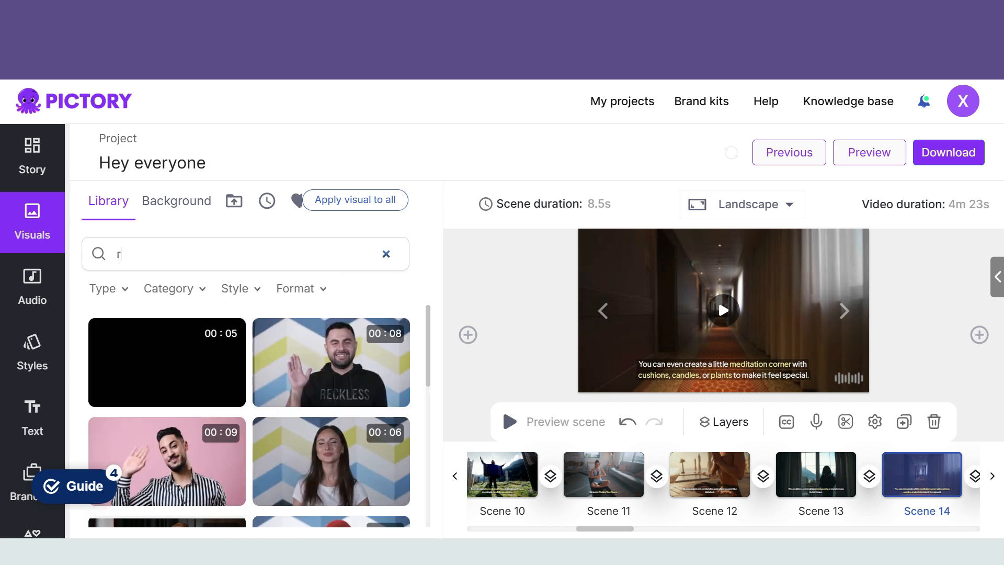
pyautogui.press('Return')
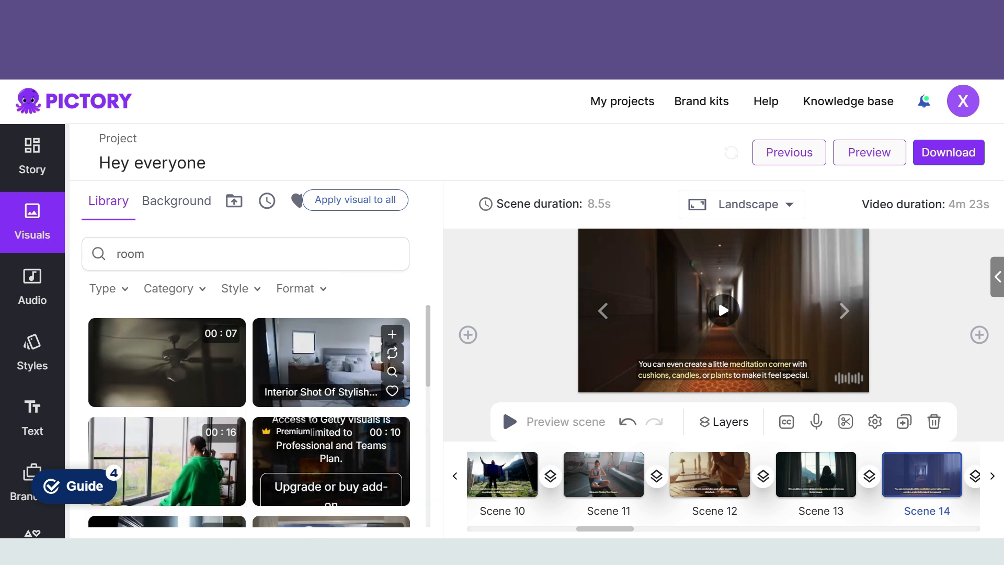
pyautogui.click(331, 361)
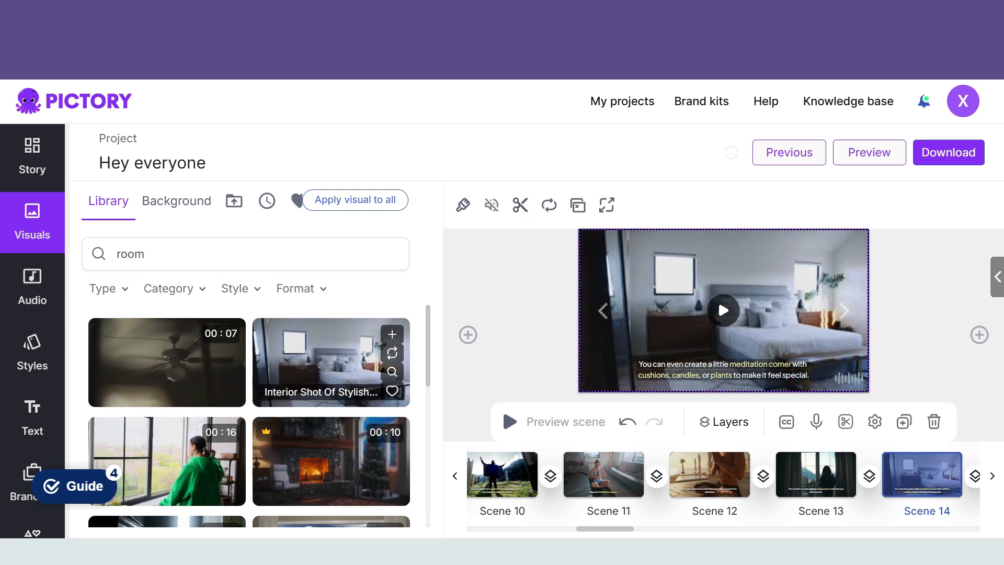
# Step: Delete the "The End Is Near" Scene 15, whose story text is only a stray quotation mark
pyautogui.click(844, 311)
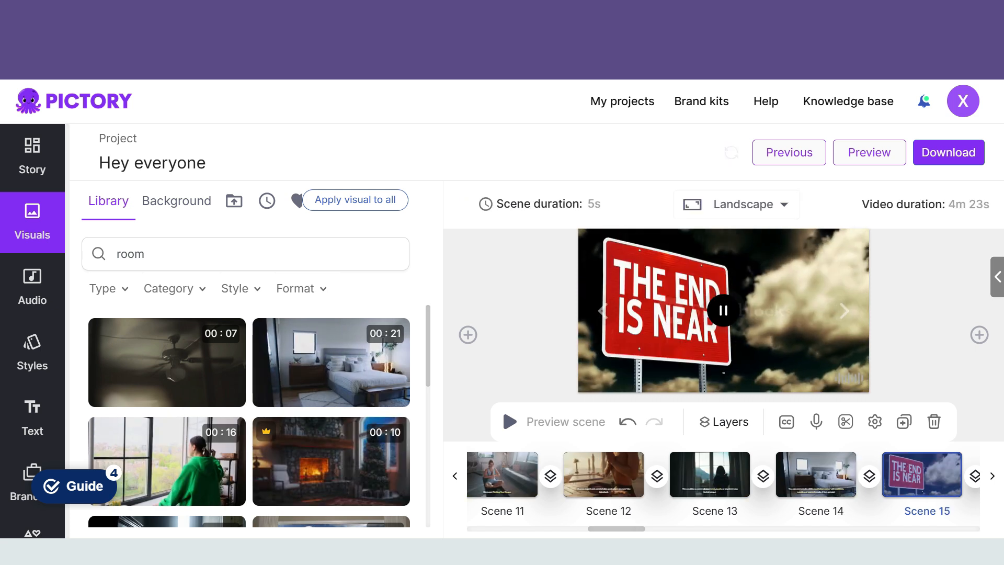
pyautogui.click(603, 311)
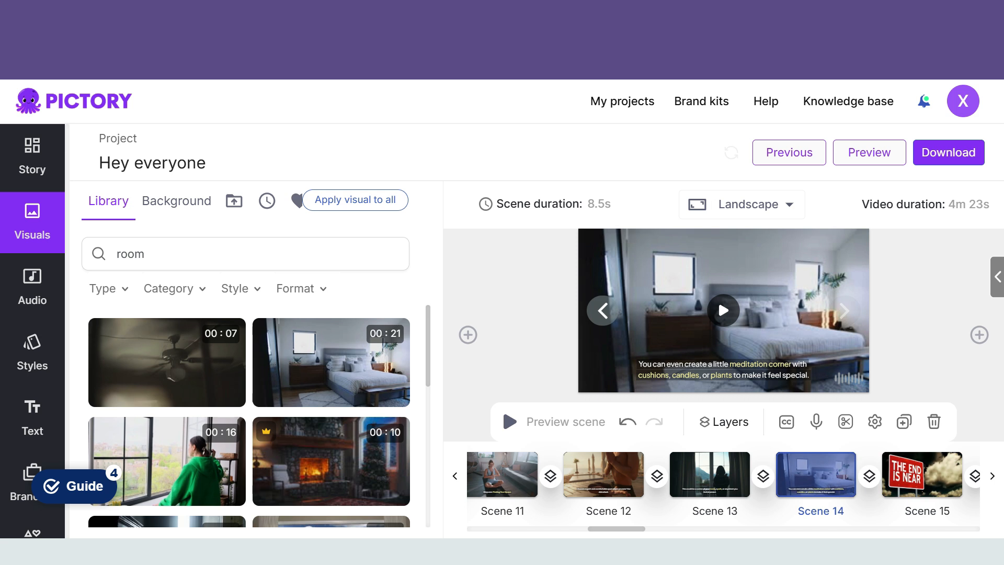
pyautogui.click(33, 156)
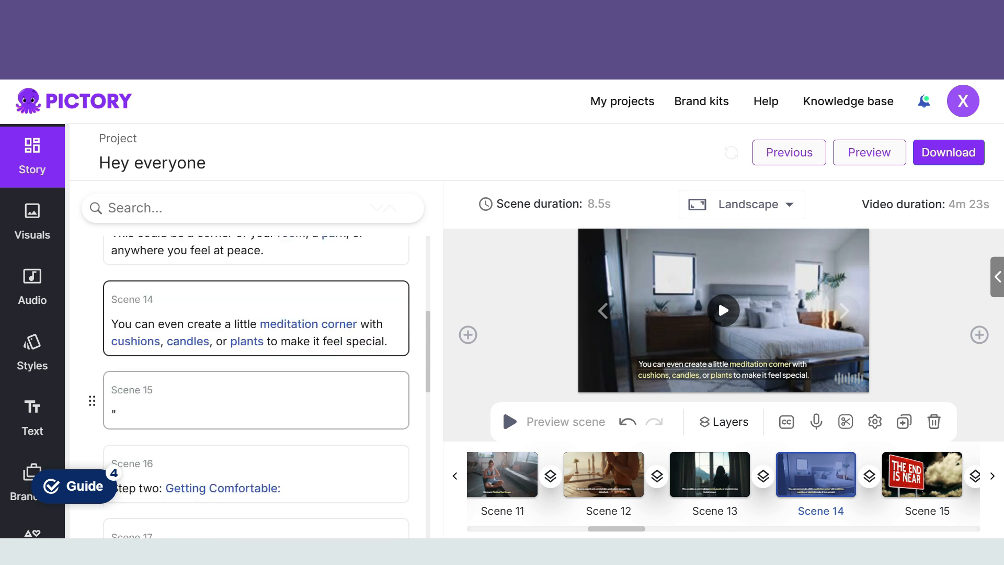
pyautogui.click(257, 400)
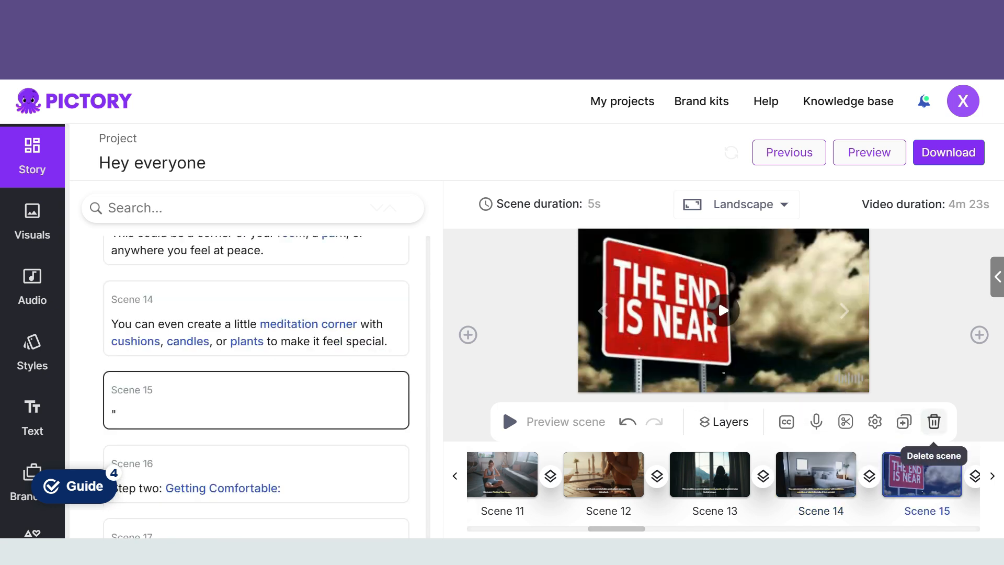
pyautogui.click(934, 421)
pyautogui.click(689, 369)
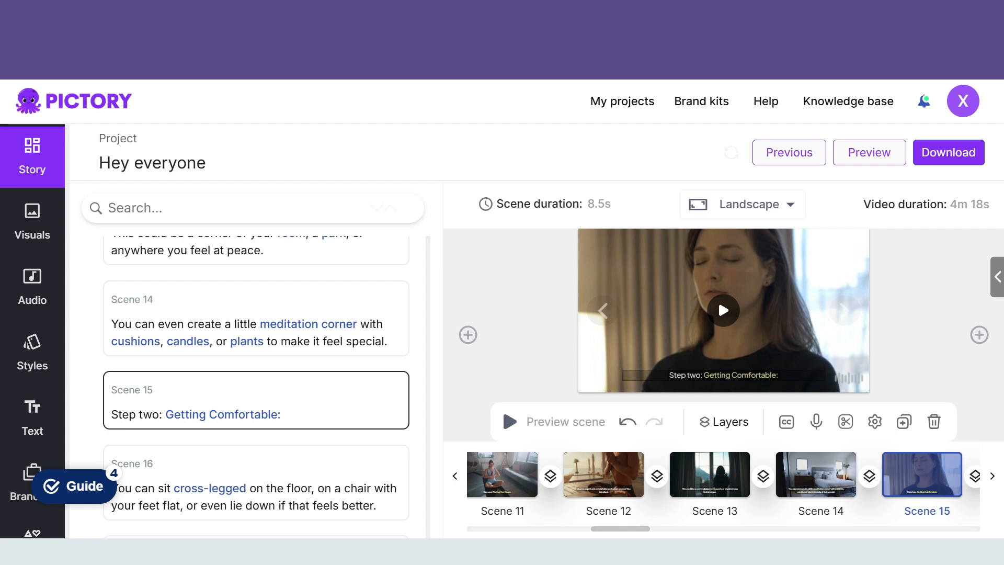
# Step: Review the visuals of Scenes 16 through 21 and return to Scene 20
pyautogui.click(844, 311)
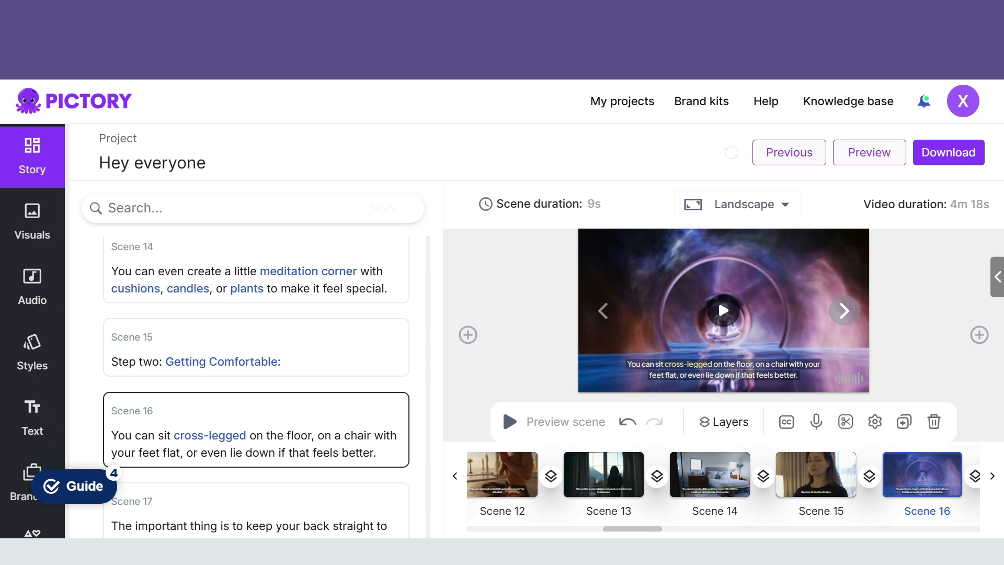
pyautogui.click(844, 310)
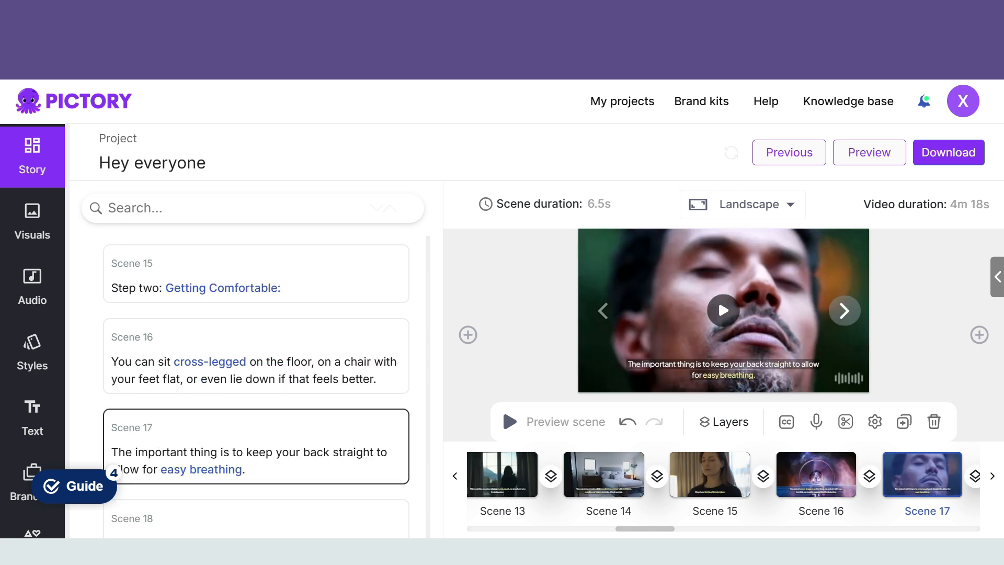
pyautogui.click(845, 311)
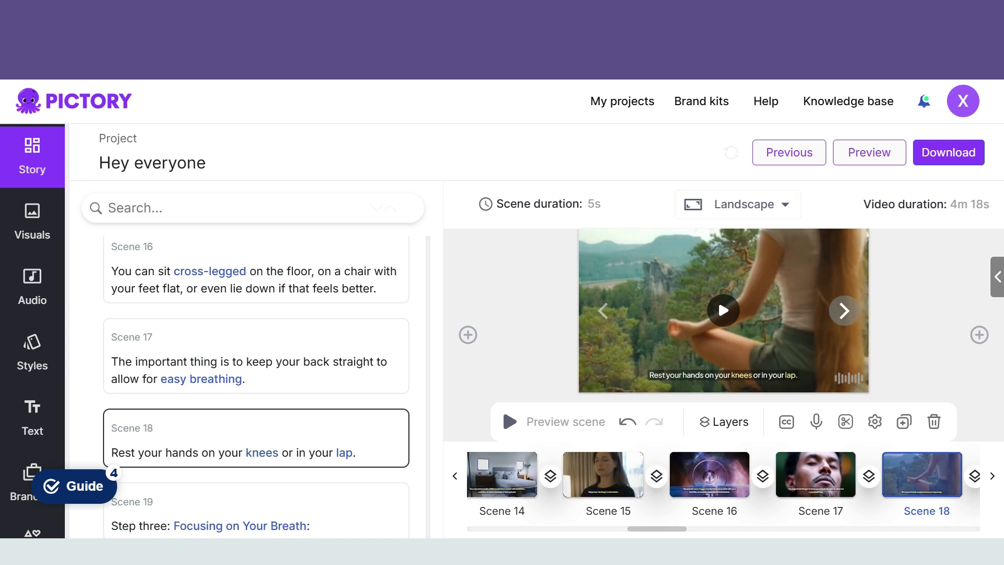
pyautogui.click(844, 310)
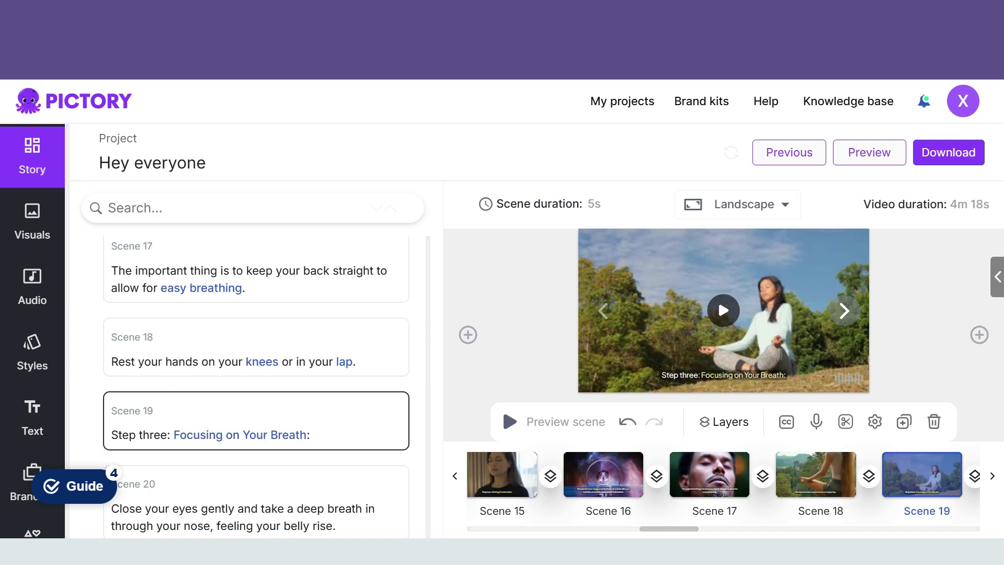
pyautogui.click(845, 310)
pyautogui.click(844, 311)
pyautogui.click(603, 310)
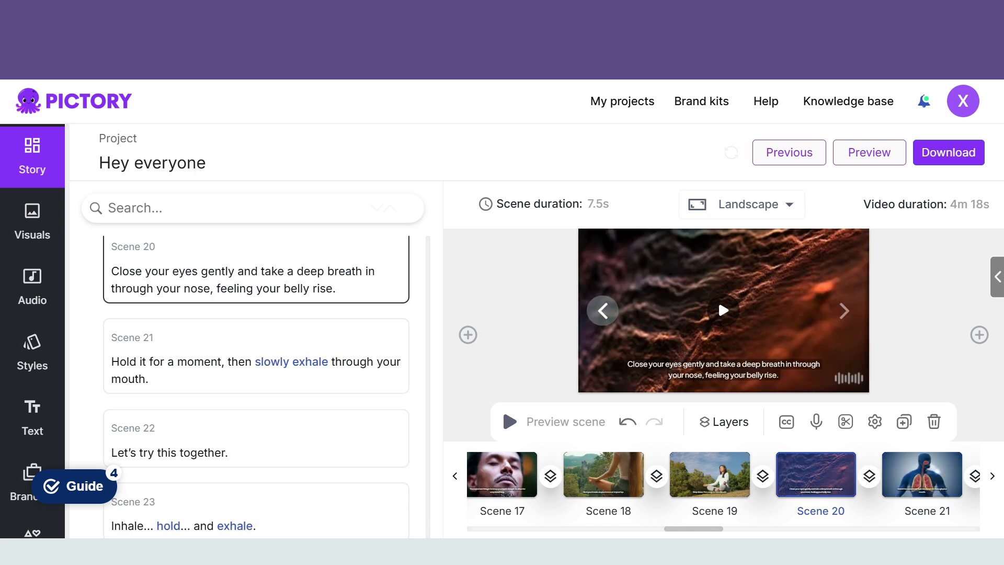
# Step: Search the visuals library for "close eyes" and apply the clip of the man with closed eyes outdoors to Scene 20
pyautogui.click(724, 310)
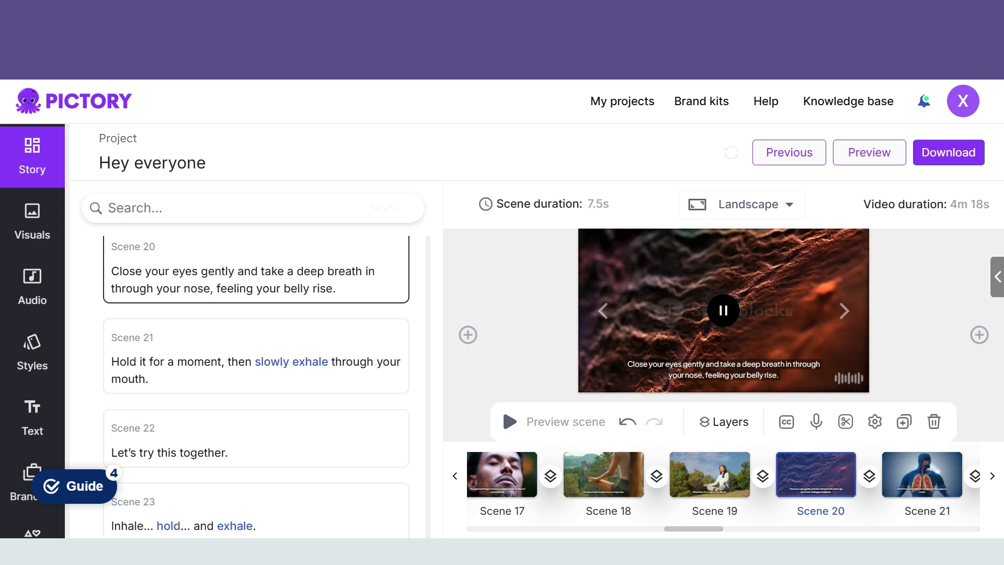
pyautogui.click(32, 222)
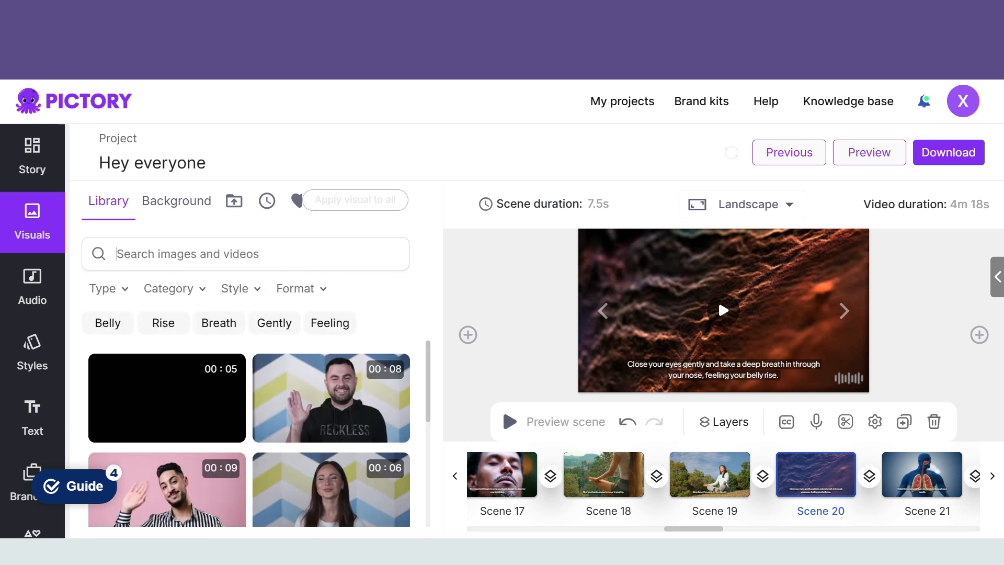
pyautogui.write('col')
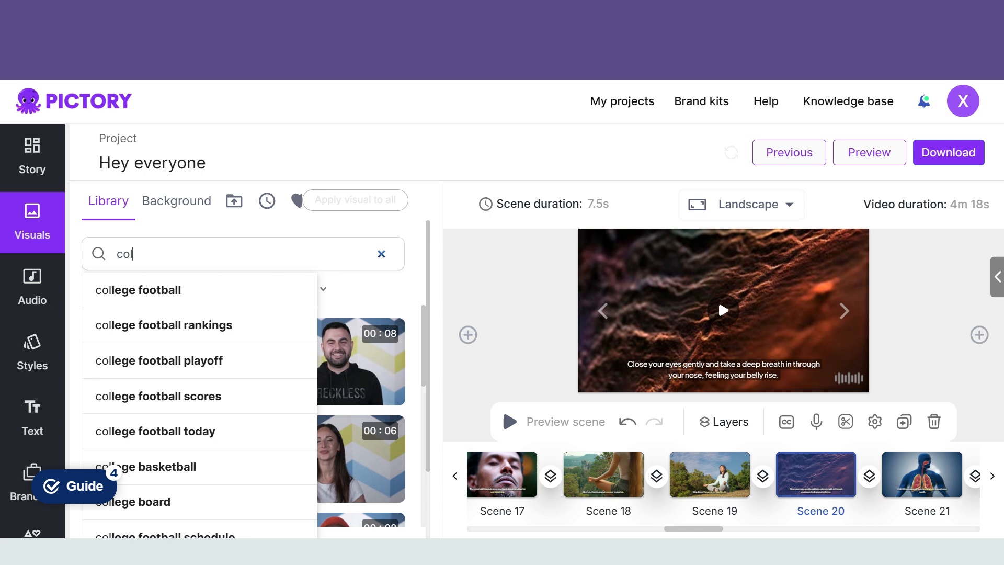
pyautogui.press('BackSpace')
pyautogui.press('BackSpace')
pyautogui.write('lose ')
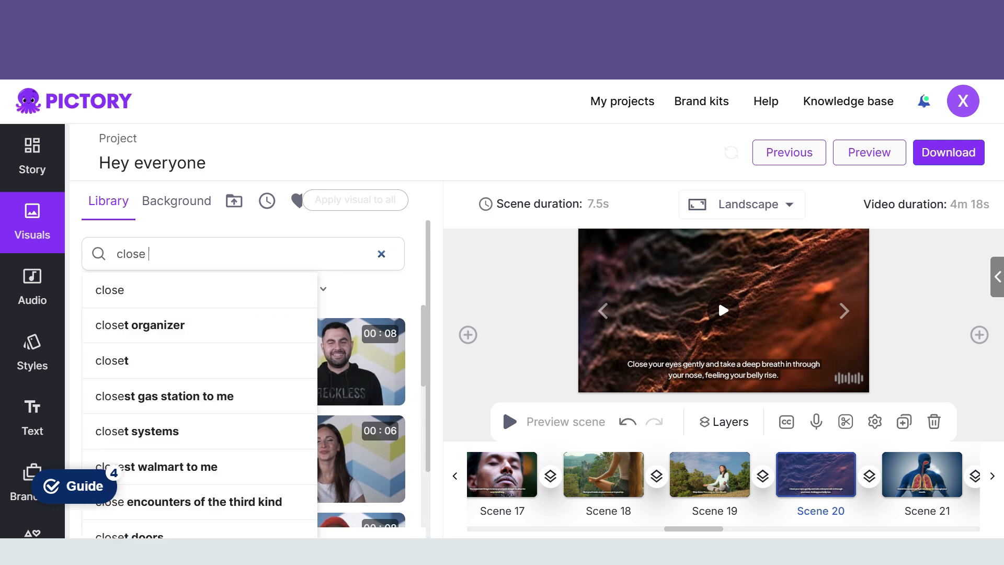
pyautogui.write('eyes')
pyautogui.press('Return')
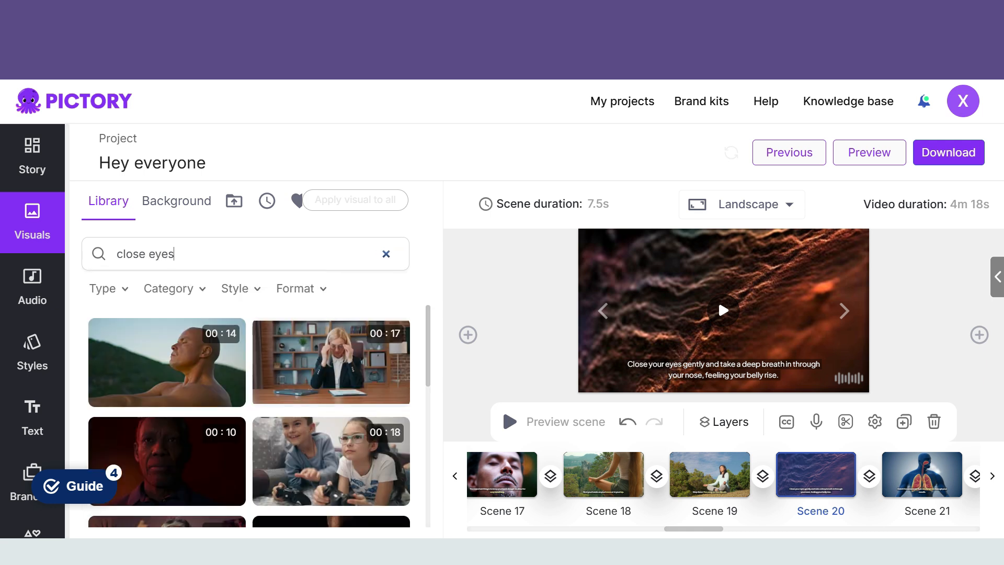
pyautogui.click(167, 362)
pyautogui.click(844, 311)
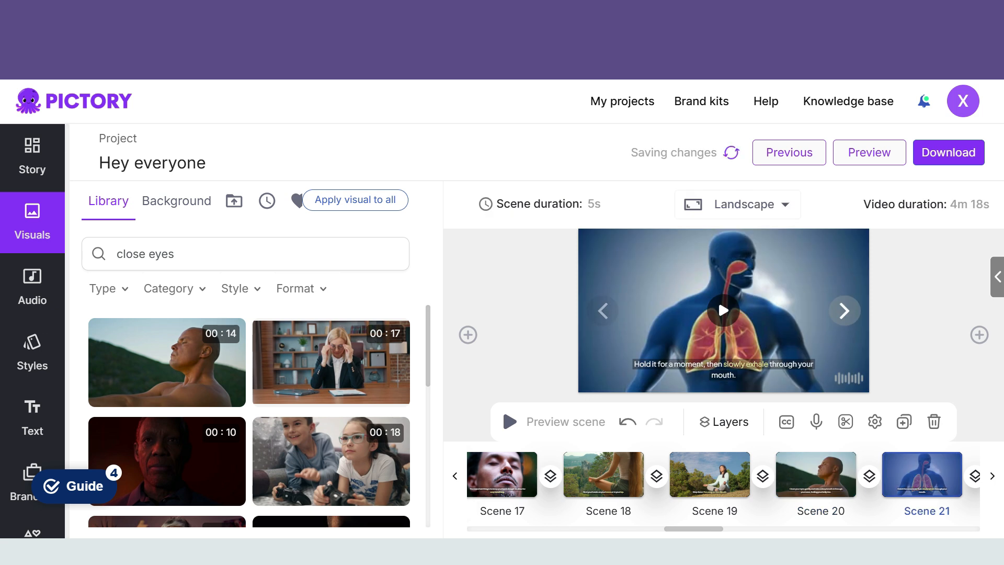
# Step: Apply the "Cheerful Asian woman" sofa meditation clip to Scene 23 and the "Businessman calms" clip to Scene 24
pyautogui.click(723, 311)
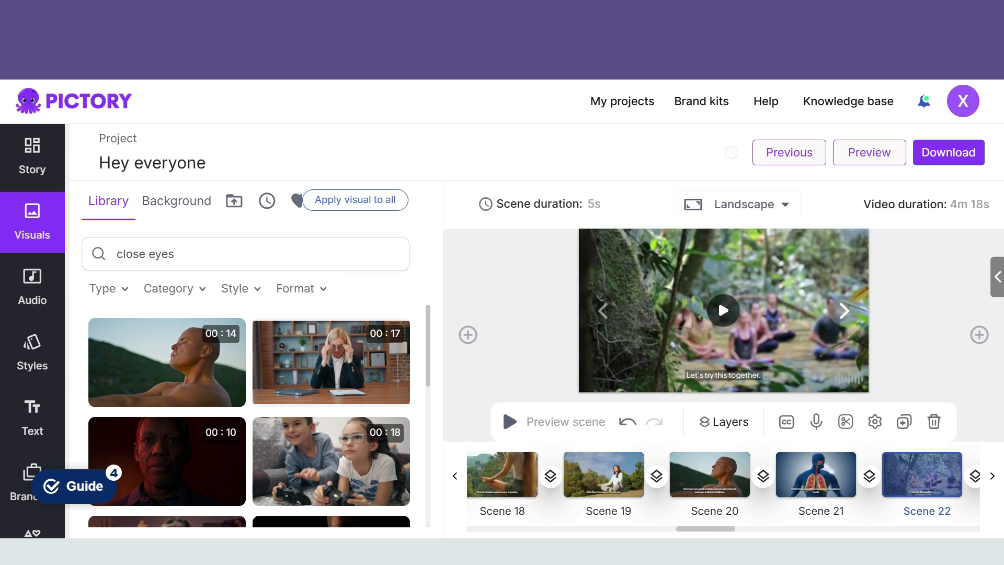
pyautogui.click(844, 310)
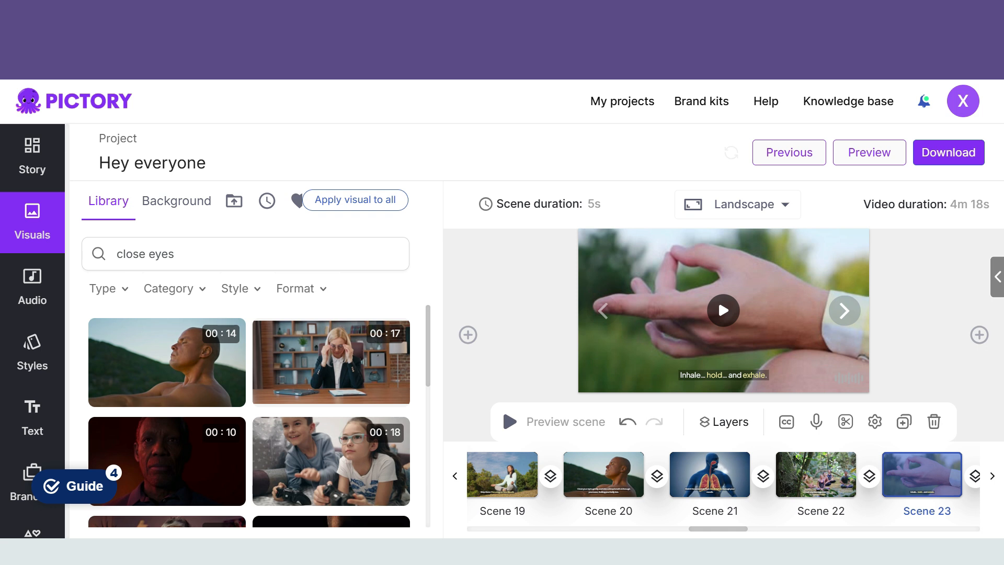
pyautogui.scroll(-5, 329, 419)
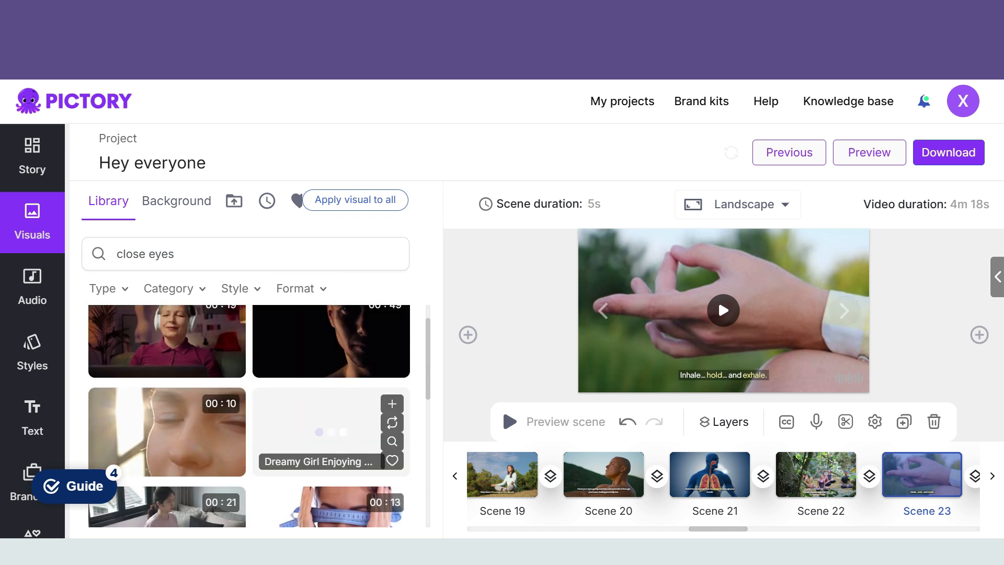
pyautogui.scroll(1, 168, 365)
pyautogui.click(168, 364)
pyautogui.click(845, 311)
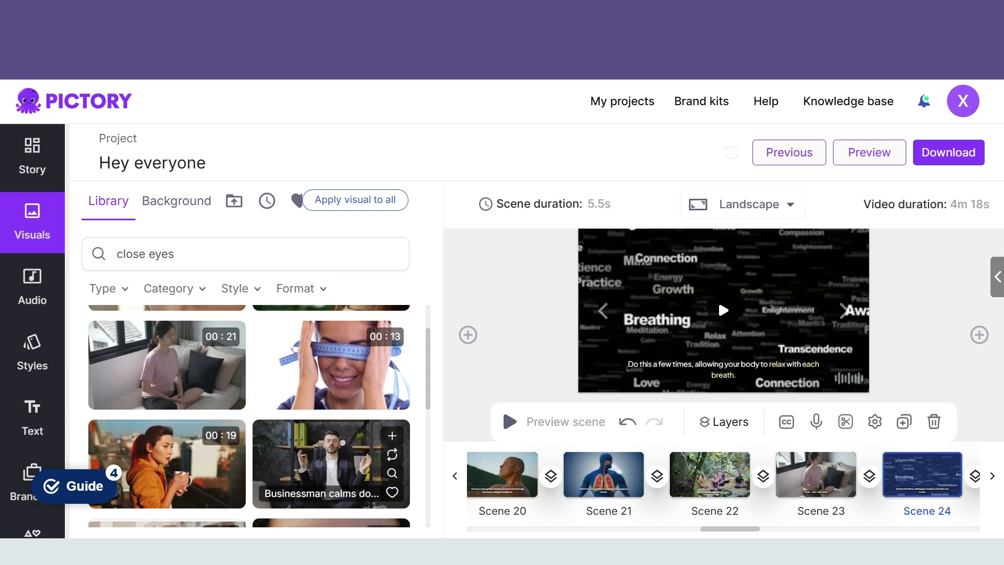
pyautogui.click(331, 460)
pyautogui.click(845, 310)
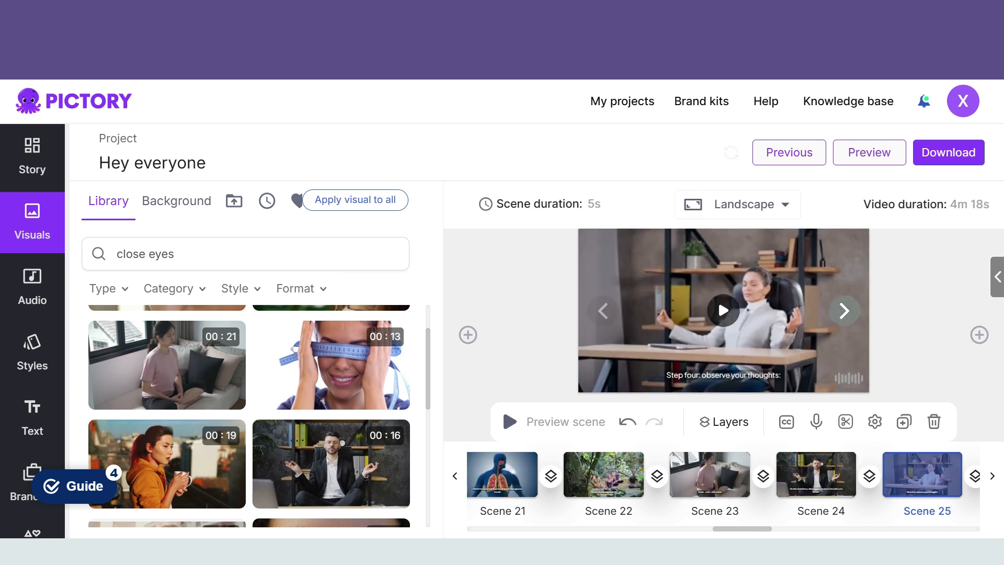
# Step: Replace Scene 25's visual with the clip of the woman meditating on the sofa
pyautogui.scroll(-5, 248, 416)
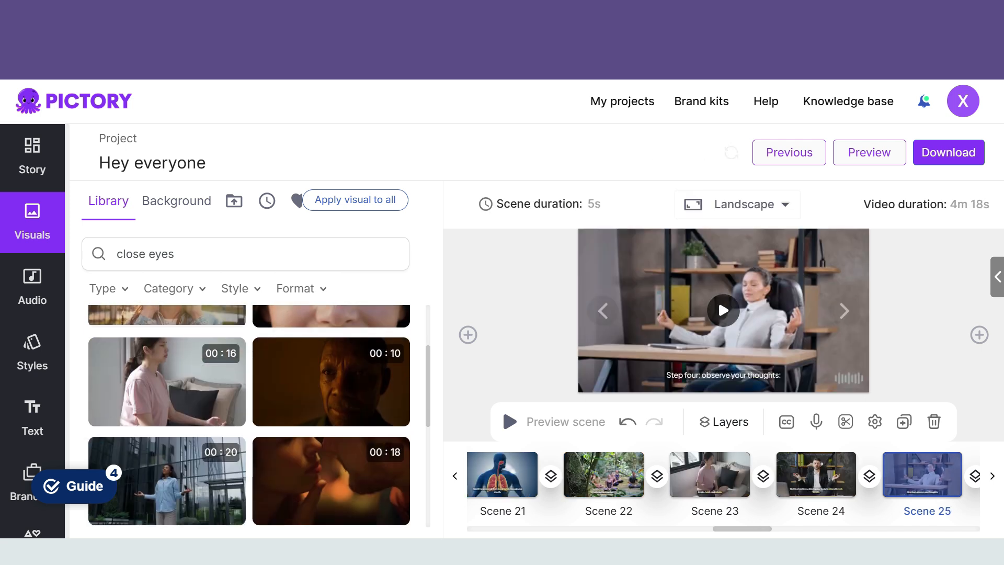
pyautogui.scroll(-3, 329, 444)
pyautogui.scroll(8, 330, 444)
pyautogui.scroll(-1, 330, 444)
pyautogui.click(167, 435)
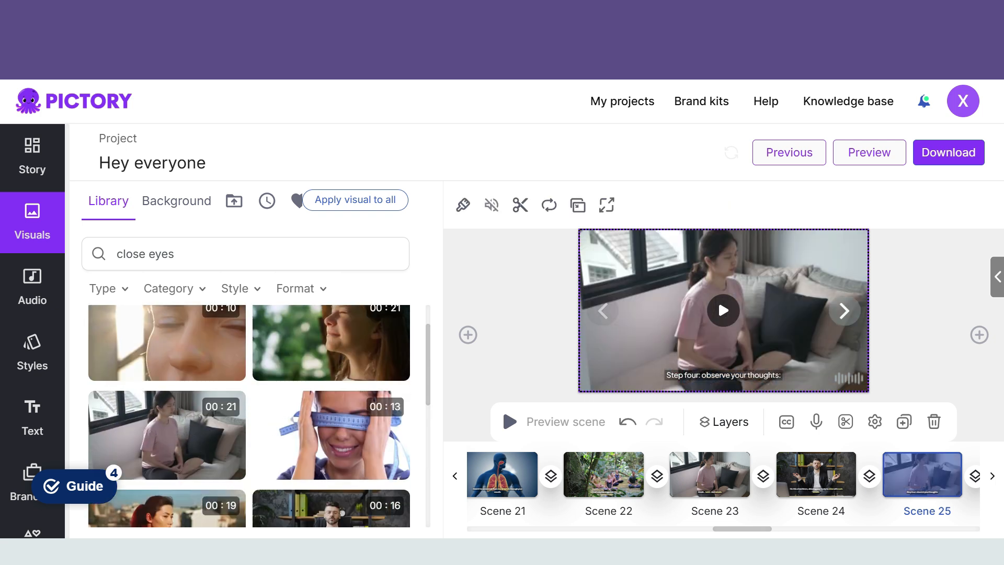
pyautogui.click(844, 310)
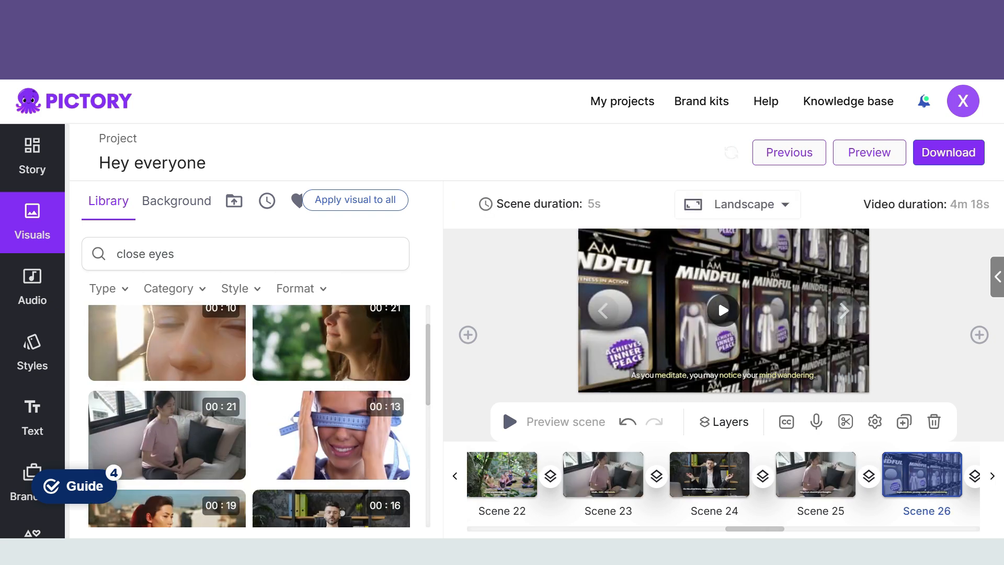
# Step: Replace Scene 26's visual with the clip of the woman in profile against green foliage
pyautogui.scroll(1, 330, 408)
pyautogui.click(331, 406)
pyautogui.click(844, 311)
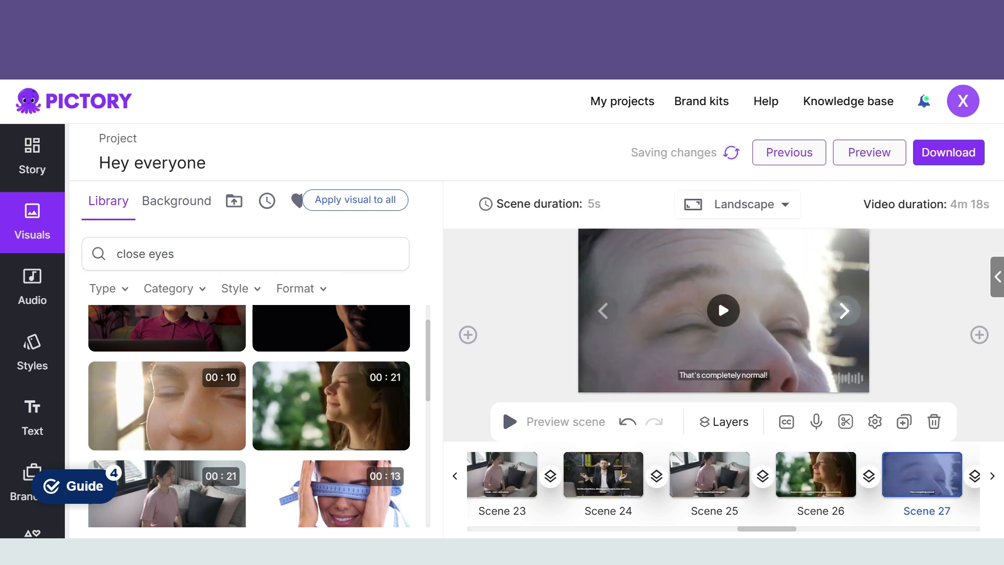
# Step: Move on to Scene 31, play its clip and replace it with the "Cheerful Asian woman" sofa meditation clip
pyautogui.click(844, 310)
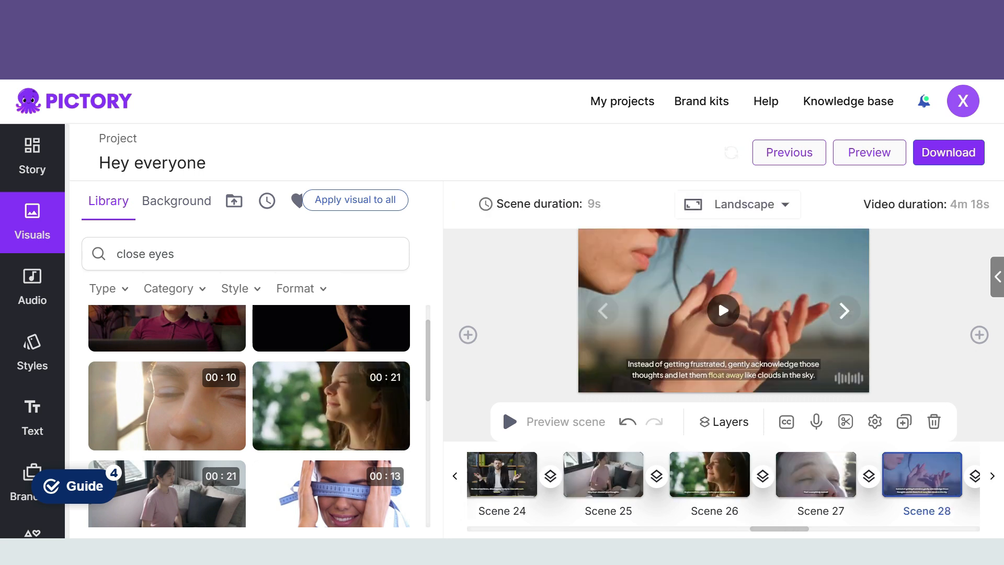
pyautogui.click(845, 310)
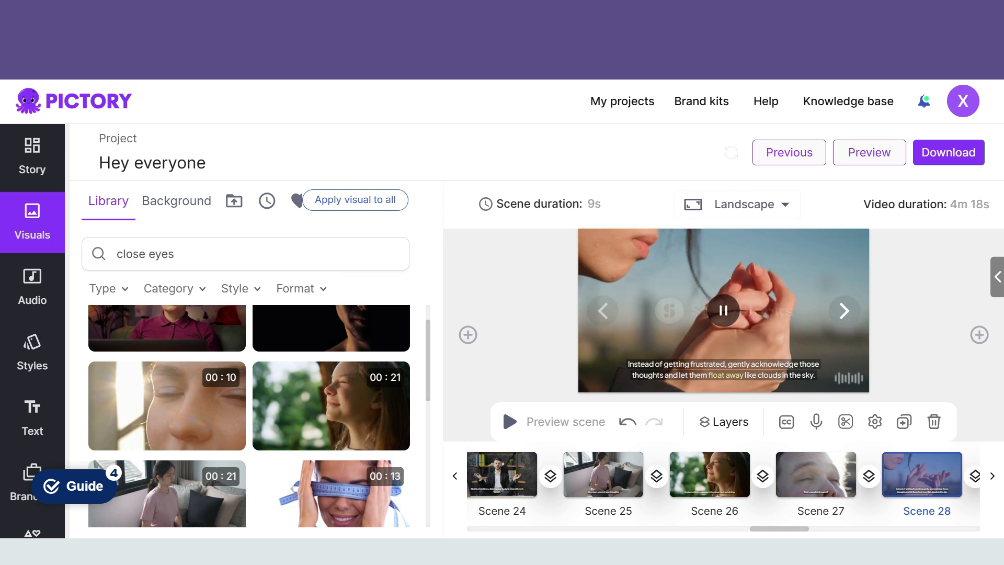
pyautogui.click(844, 310)
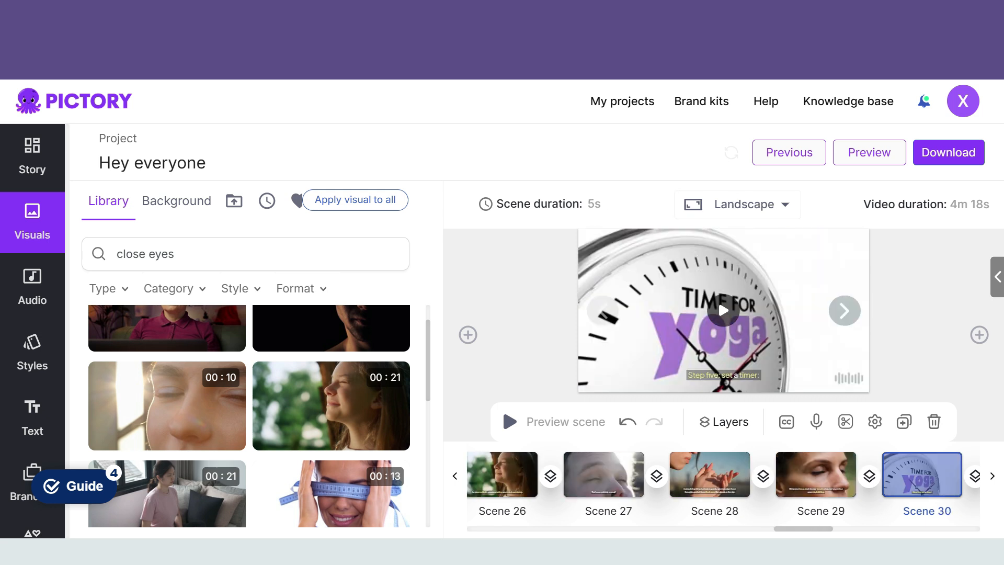
pyautogui.click(844, 310)
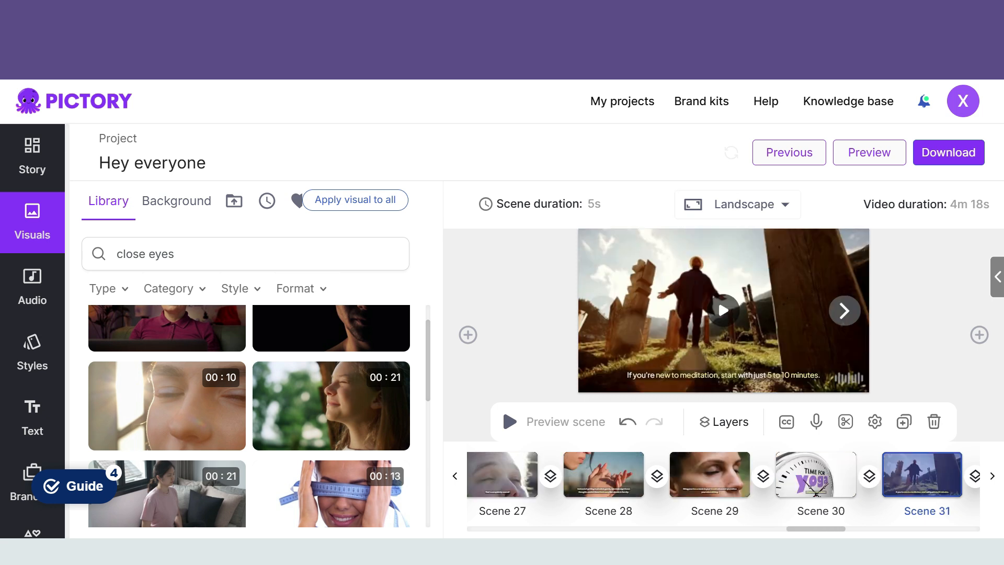
pyautogui.click(723, 311)
pyautogui.scroll(-3, 334, 413)
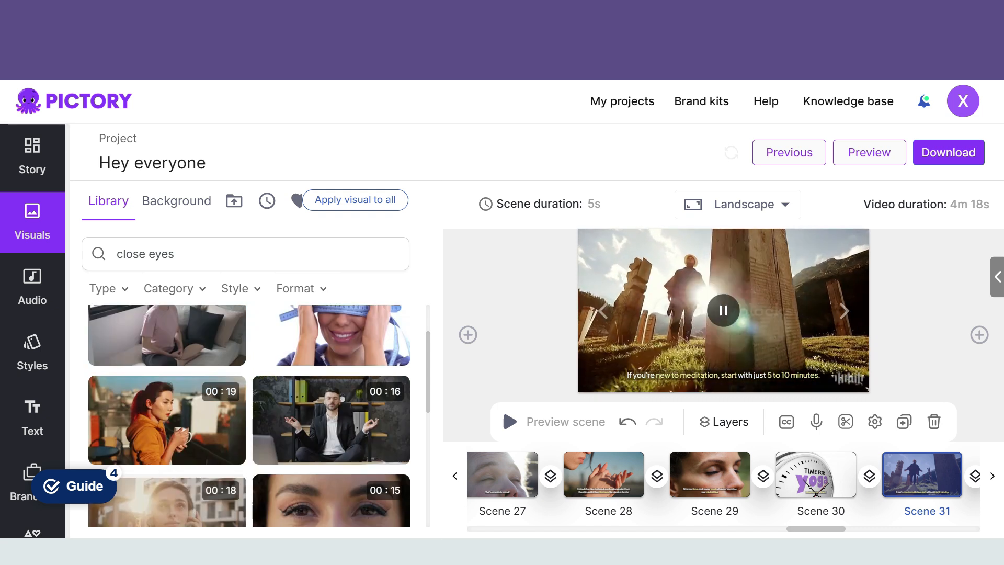
pyautogui.scroll(6, 335, 413)
pyautogui.scroll(-6, 334, 413)
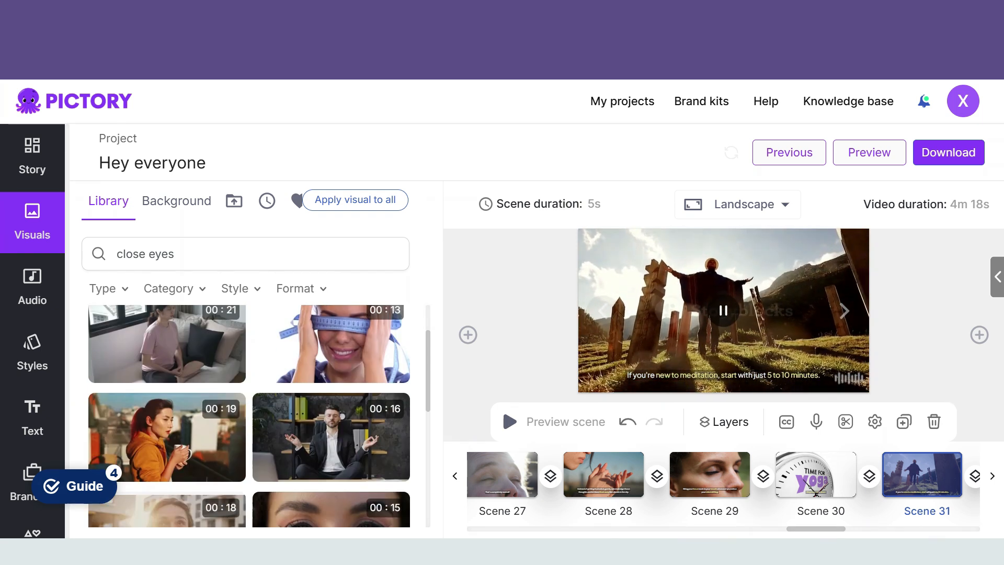
pyautogui.scroll(-3, 173, 434)
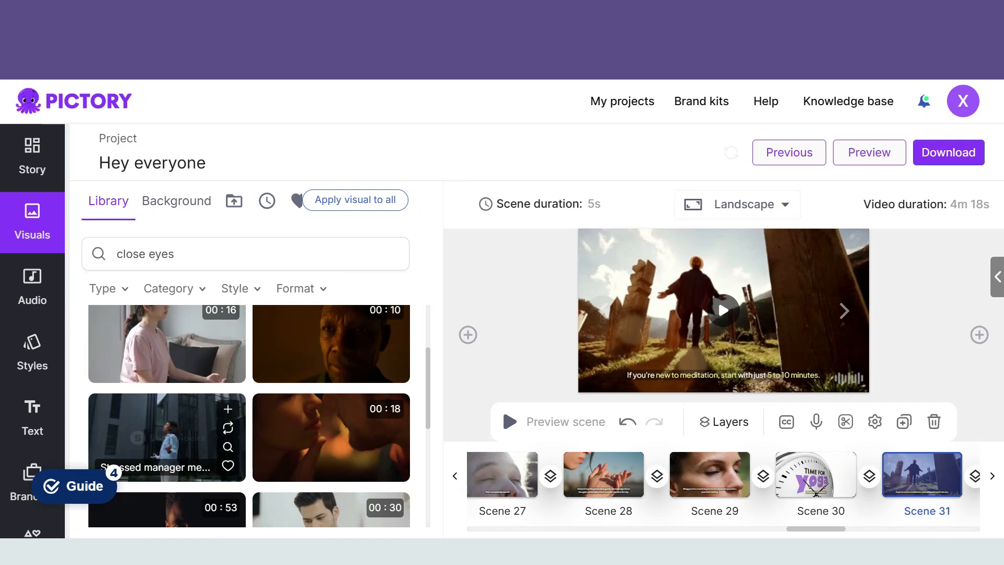
pyautogui.scroll(3, 173, 434)
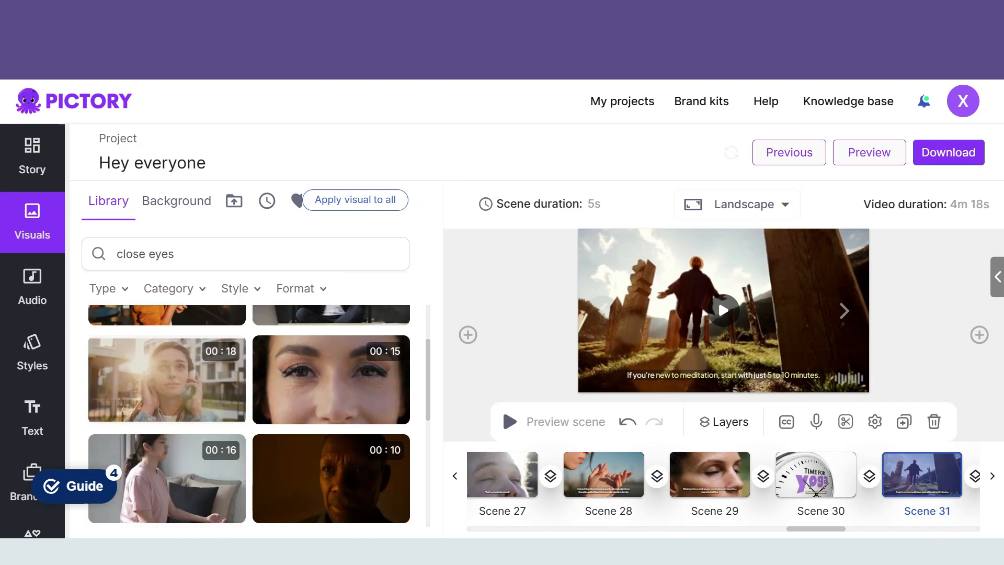
pyautogui.scroll(4, 173, 419)
pyautogui.scroll(1, 390, 407)
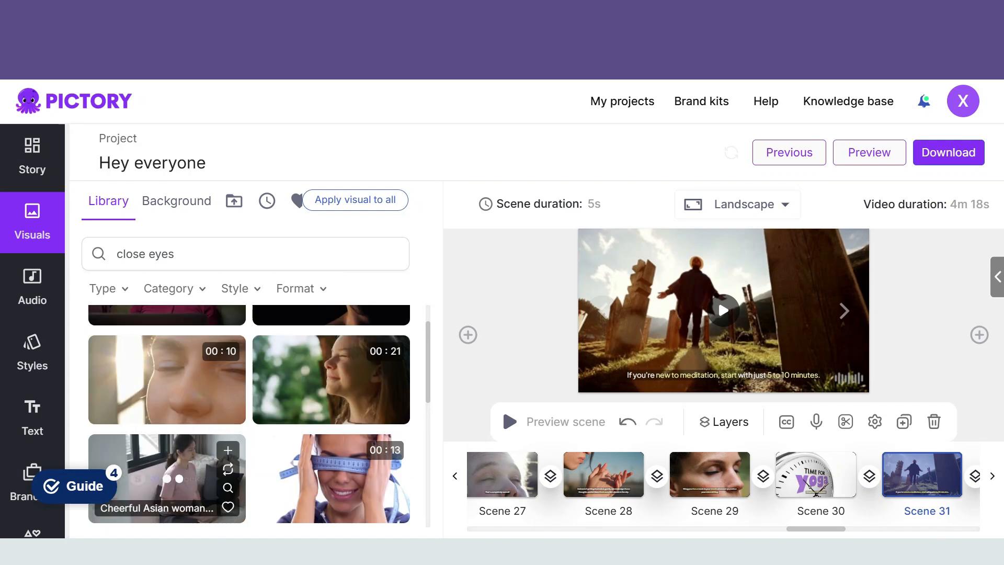
pyautogui.click(157, 470)
pyautogui.click(845, 311)
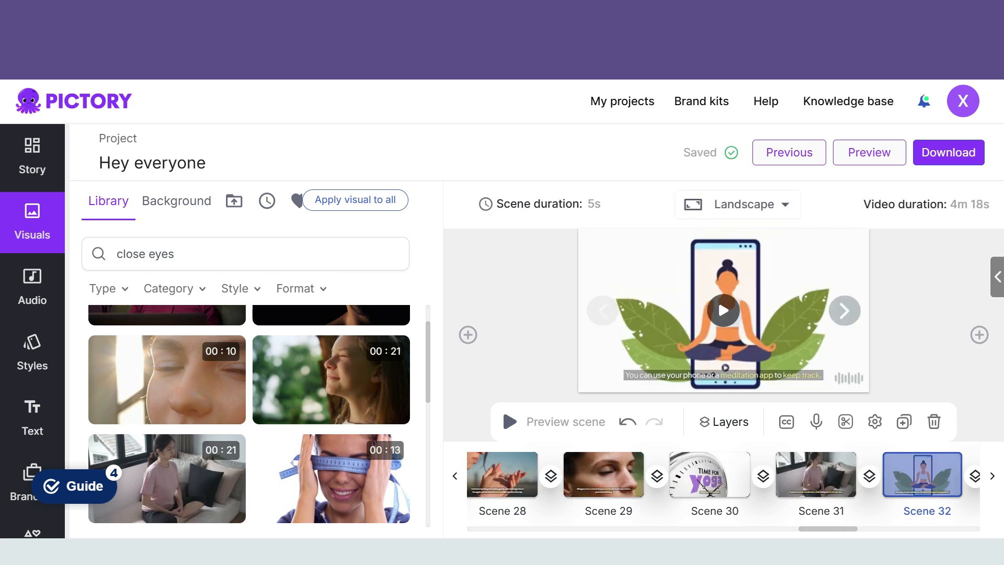
# Step: Review the visuals of Scenes 32 through 37, playing Scene 35's clip, and continue to Scene 38
pyautogui.click(844, 311)
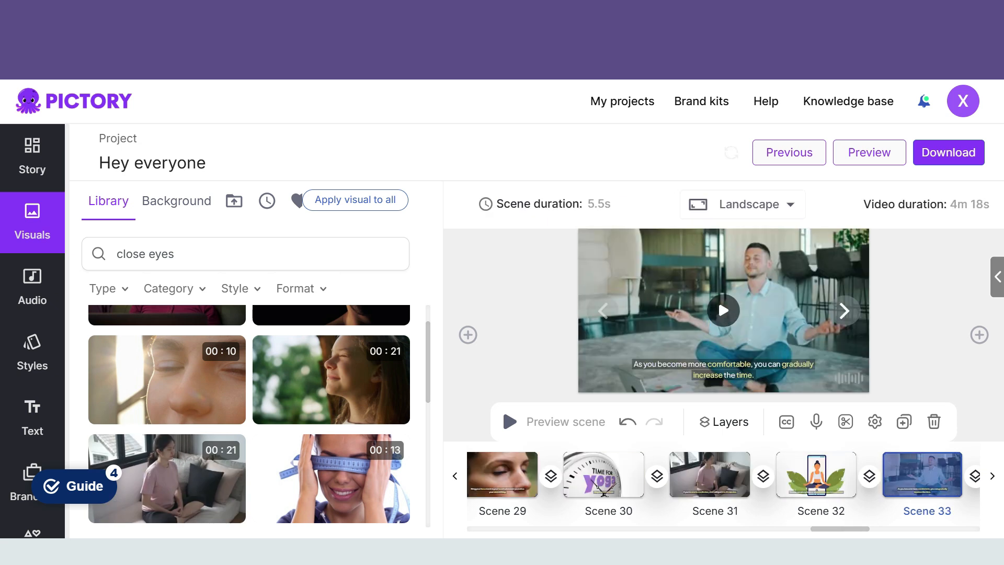
pyautogui.click(844, 311)
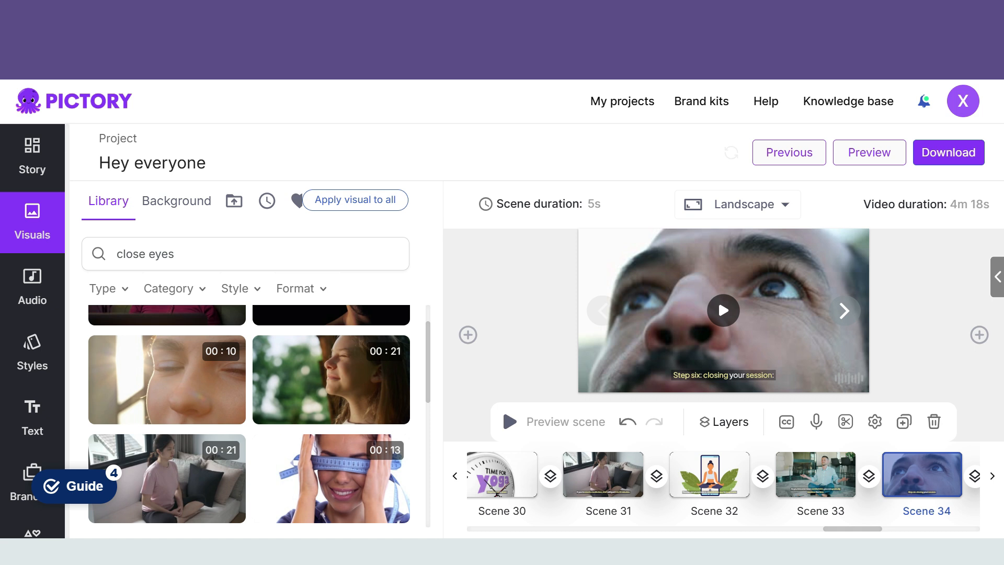
pyautogui.click(844, 311)
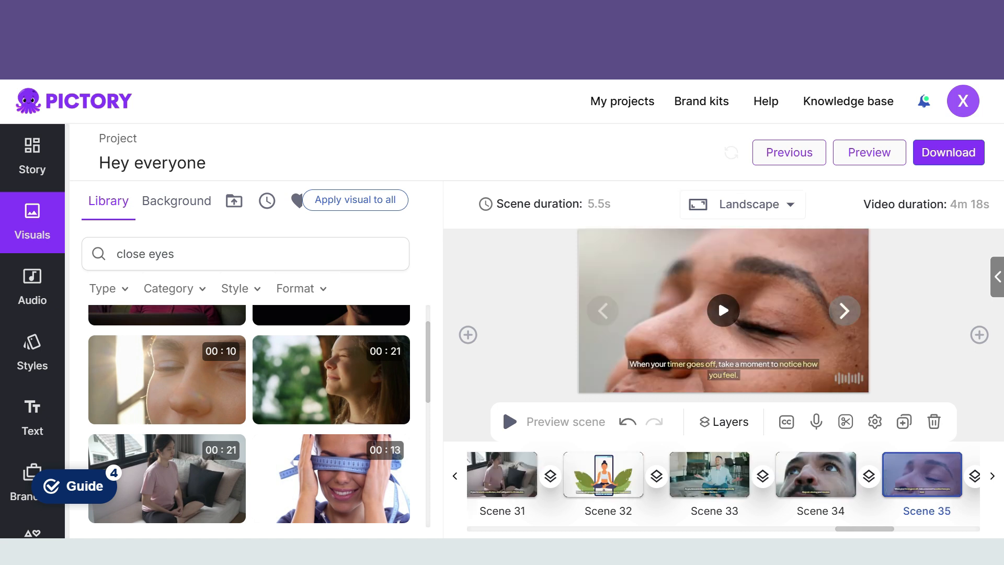
pyautogui.click(723, 310)
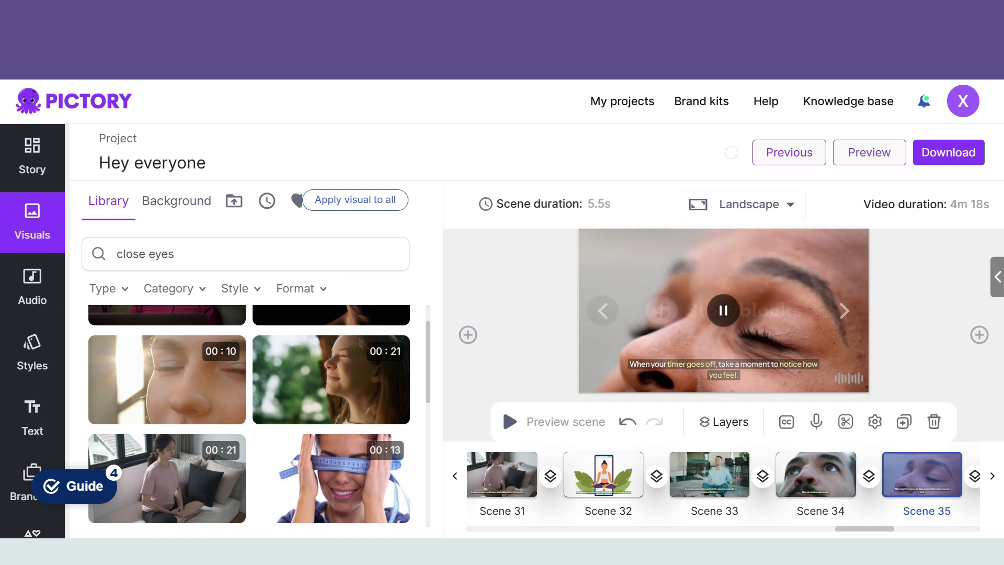
pyautogui.click(844, 311)
pyautogui.click(844, 310)
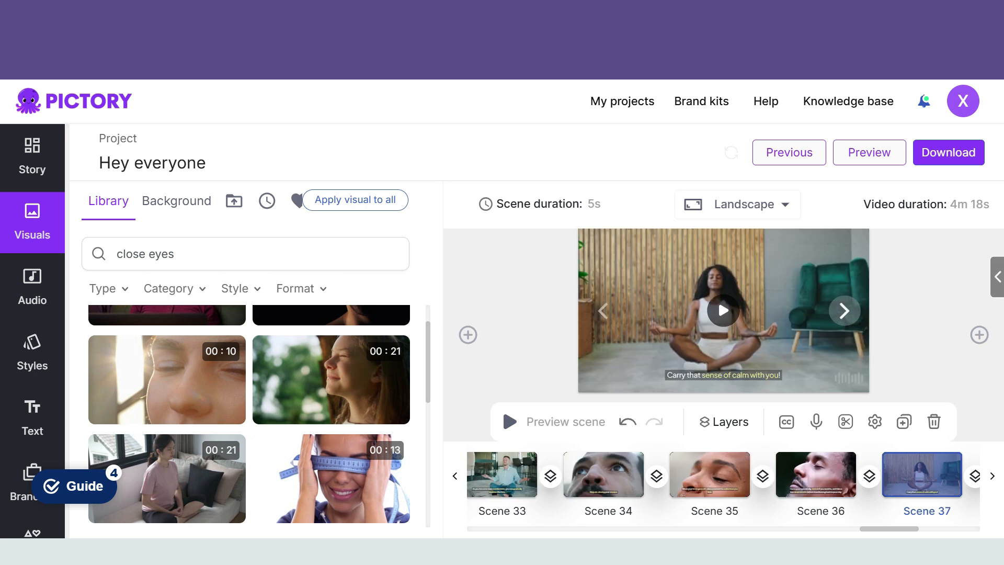
pyautogui.click(844, 311)
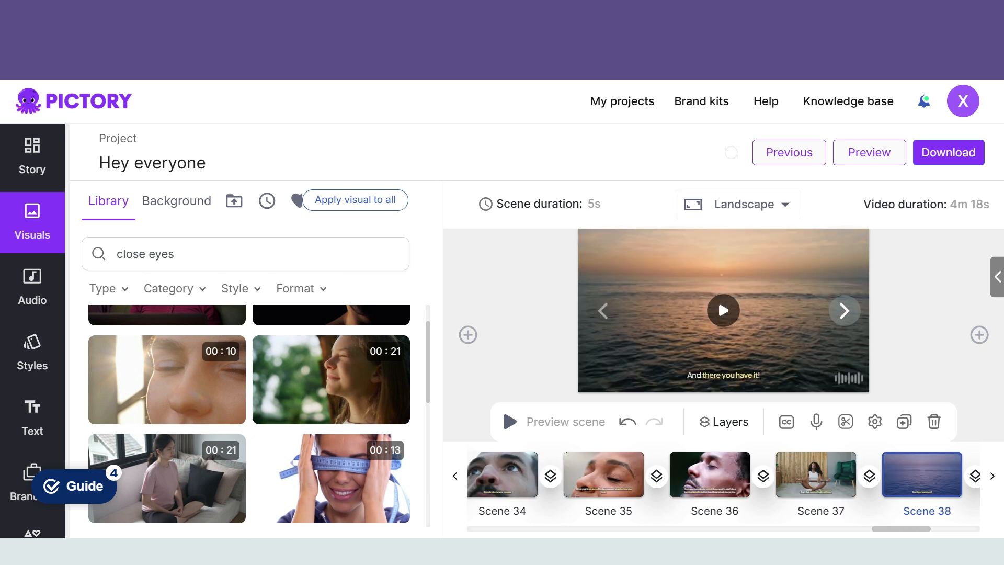
# Step: Search the visuals library for "yes" and apply the clip of the person giving two thumbs up to Scene 38
pyautogui.click(385, 254)
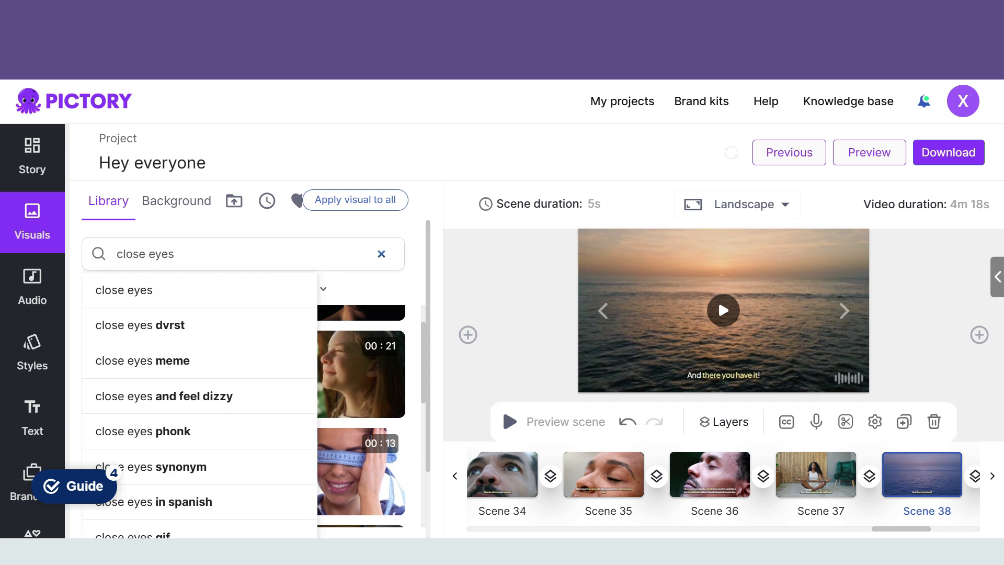
pyautogui.click(382, 254)
pyautogui.write('yes')
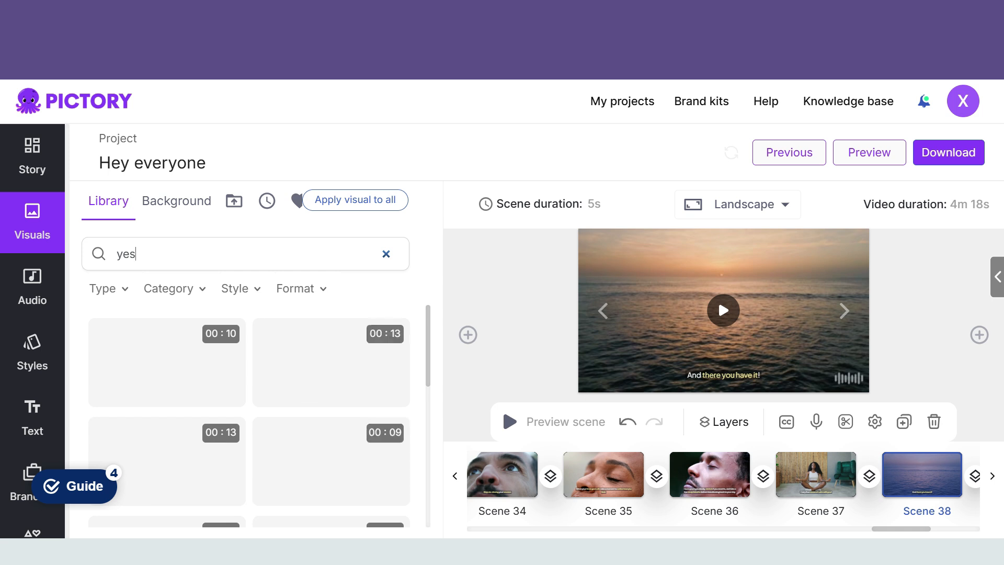
pyautogui.scroll(-3, 260, 465)
pyautogui.scroll(1, 260, 465)
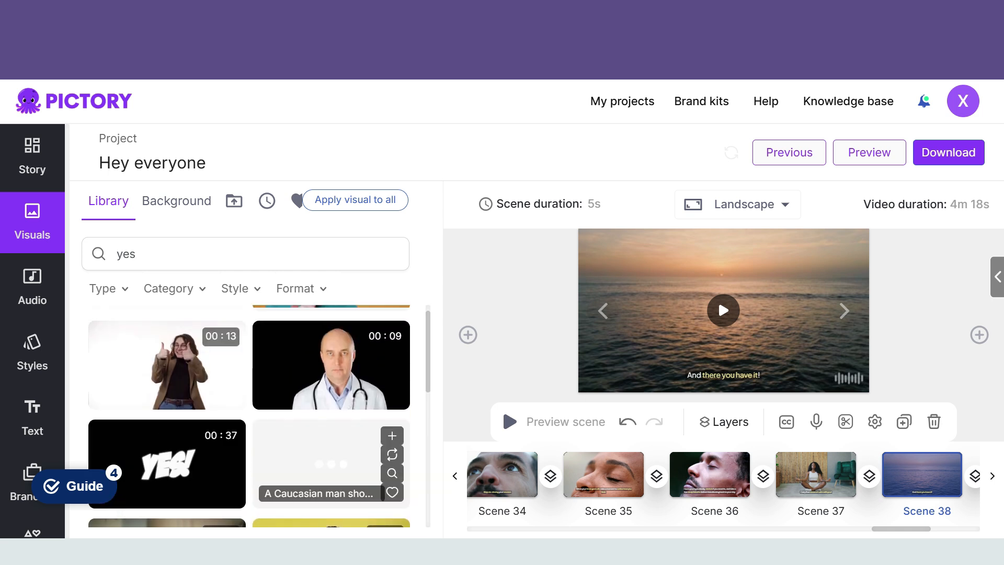
pyautogui.click(167, 366)
pyautogui.click(845, 311)
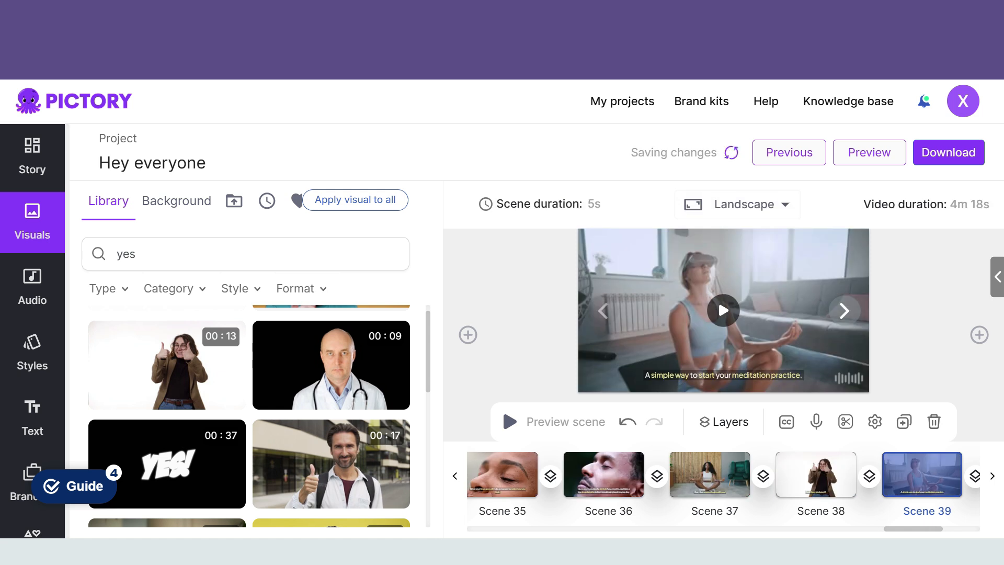
# Step: Search the visuals library for "meditation" and apply the purple cosmic meditating silhouette clip to Scene 39
pyautogui.click(844, 310)
pyautogui.click(603, 311)
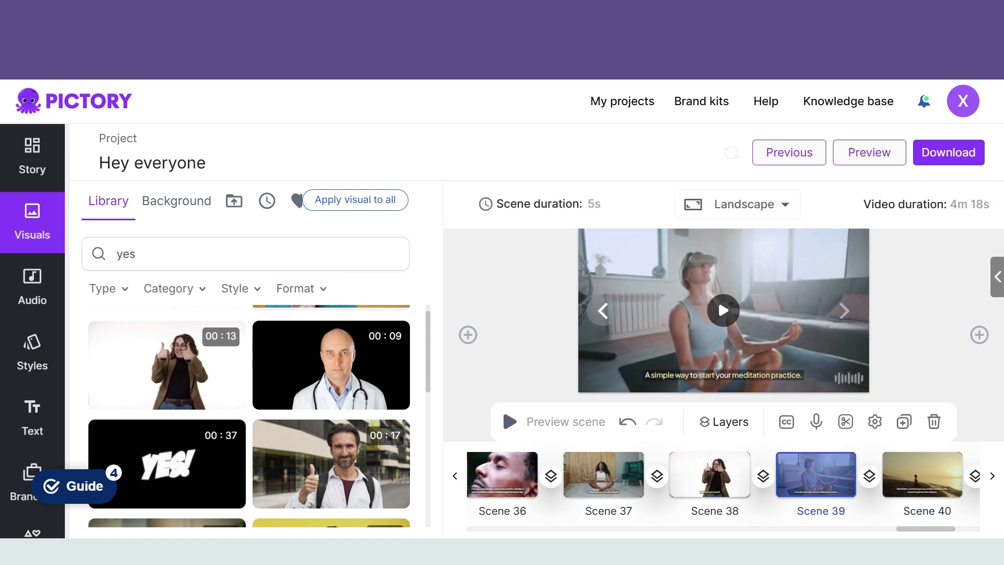
pyautogui.click(384, 254)
pyautogui.click(116, 323)
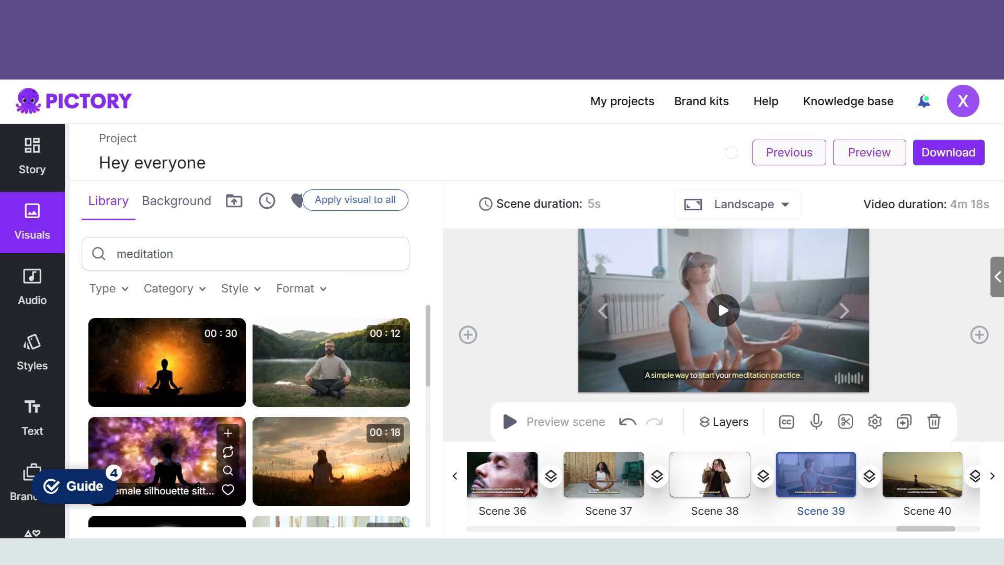
pyautogui.click(180, 461)
# Step: Review the visuals of Scenes 40 and 41, playing Scene 41's notification clip and checking the closing lines of the script
pyautogui.click(844, 310)
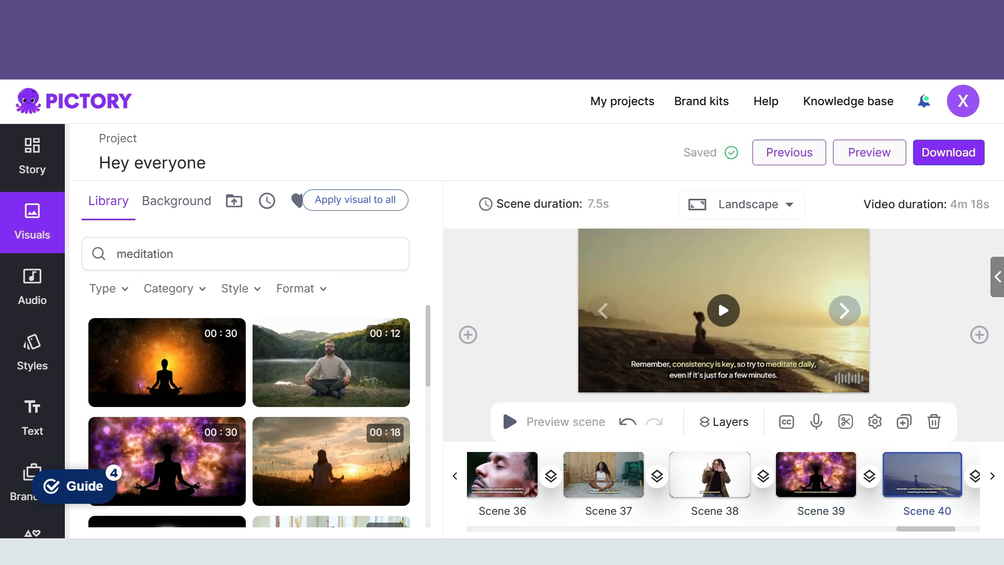
pyautogui.click(844, 311)
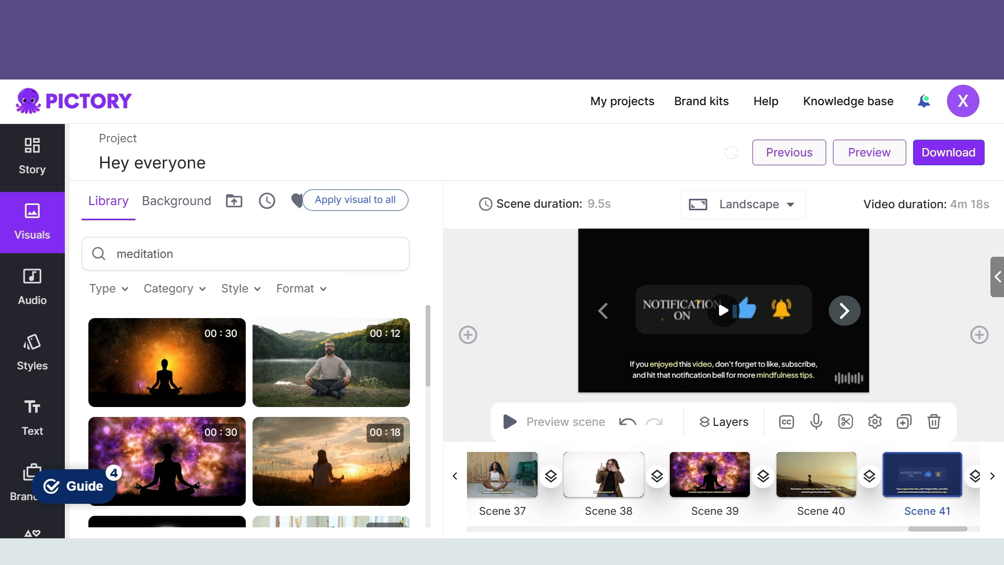
pyautogui.click(724, 310)
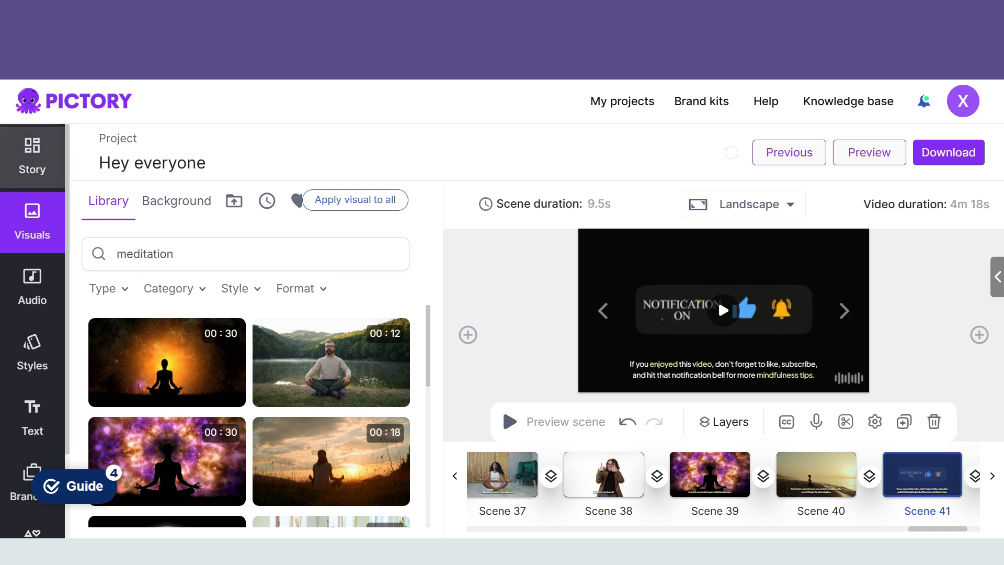
pyautogui.click(32, 157)
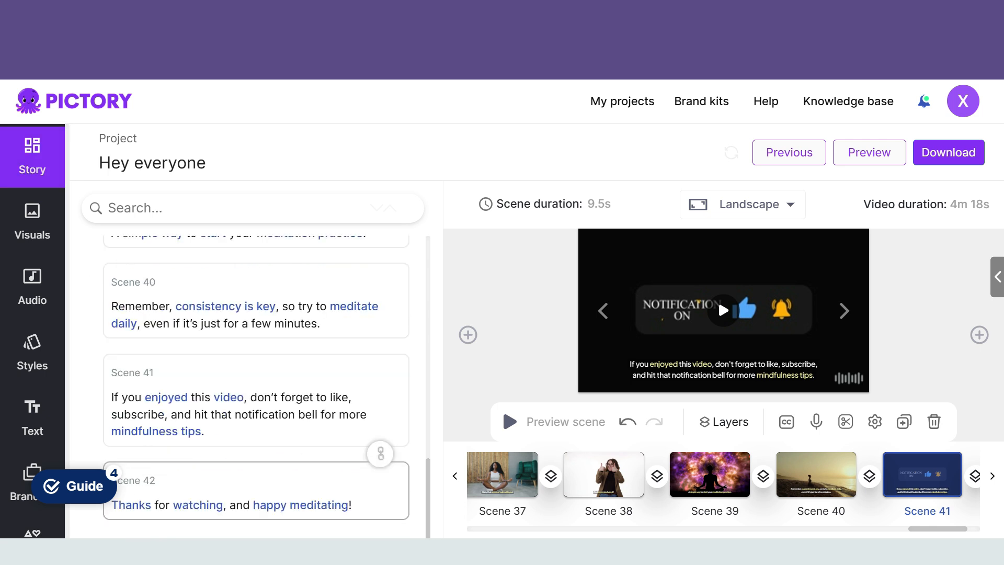
pyautogui.scroll(10, 256, 387)
pyautogui.scroll(-10, 256, 387)
# Step: Move on to Scene 42, search the visuals library for "thank you" and apply the neon "Thanks for watching" clip
pyautogui.click(845, 311)
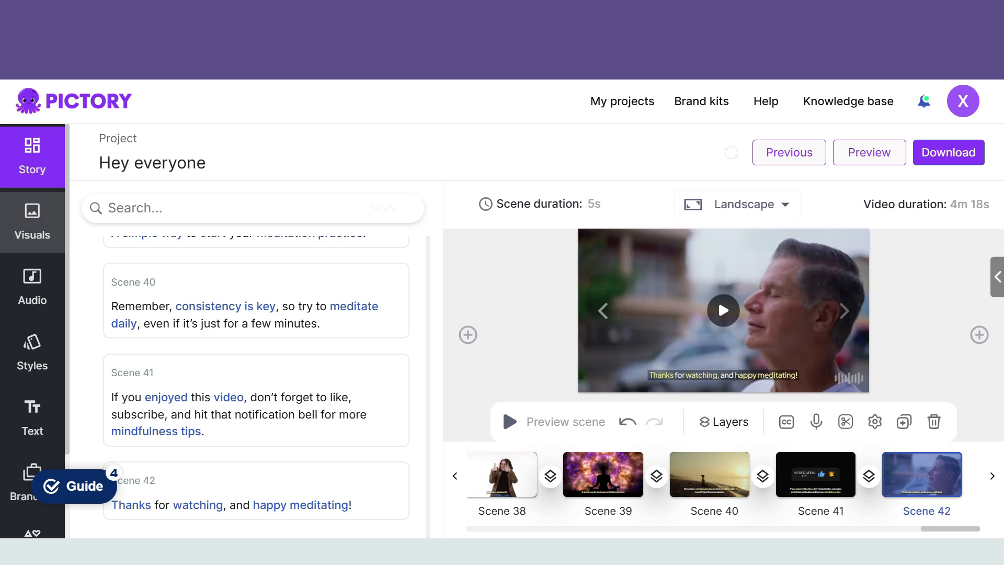
pyautogui.write('tha')
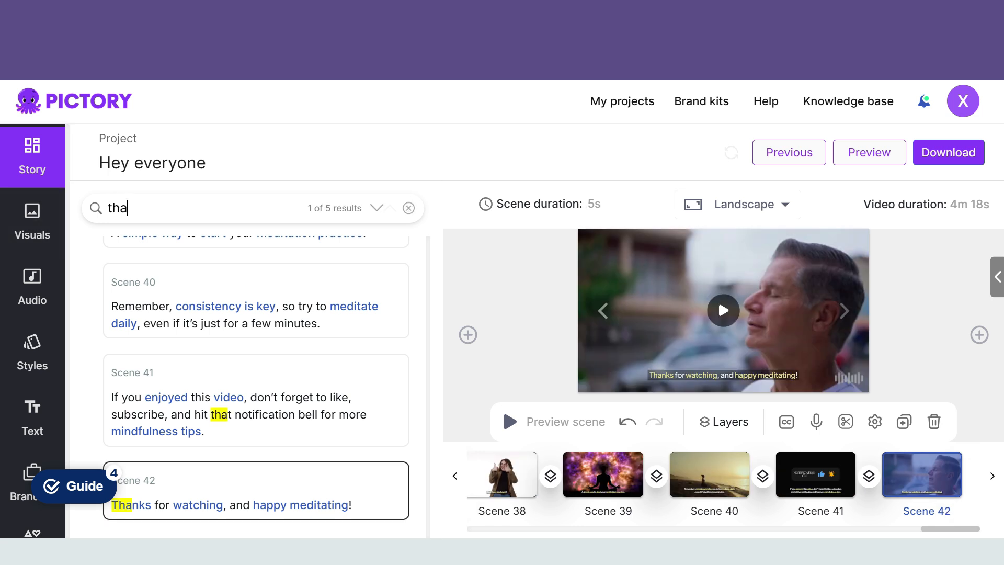
pyautogui.write('nk you')
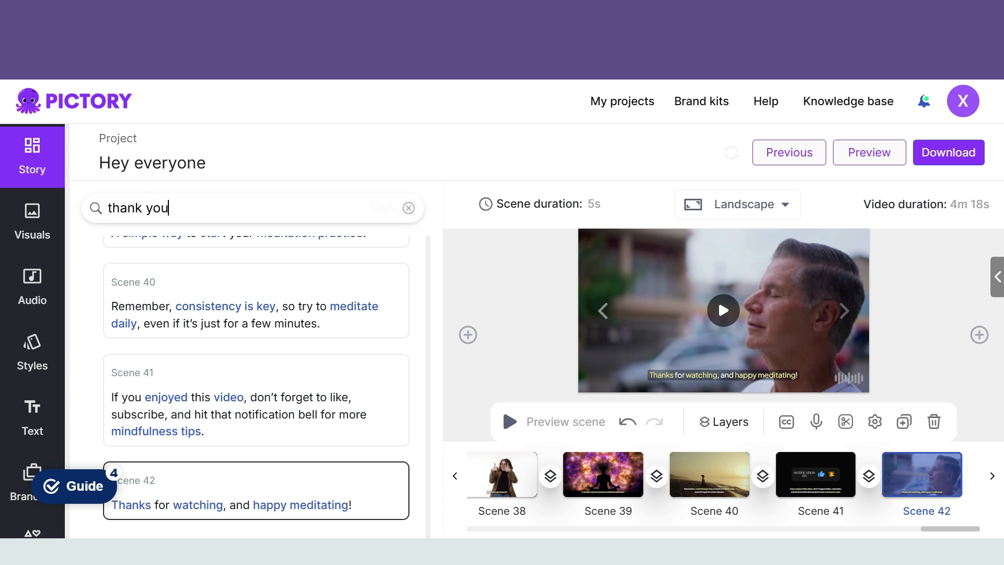
pyautogui.click(32, 222)
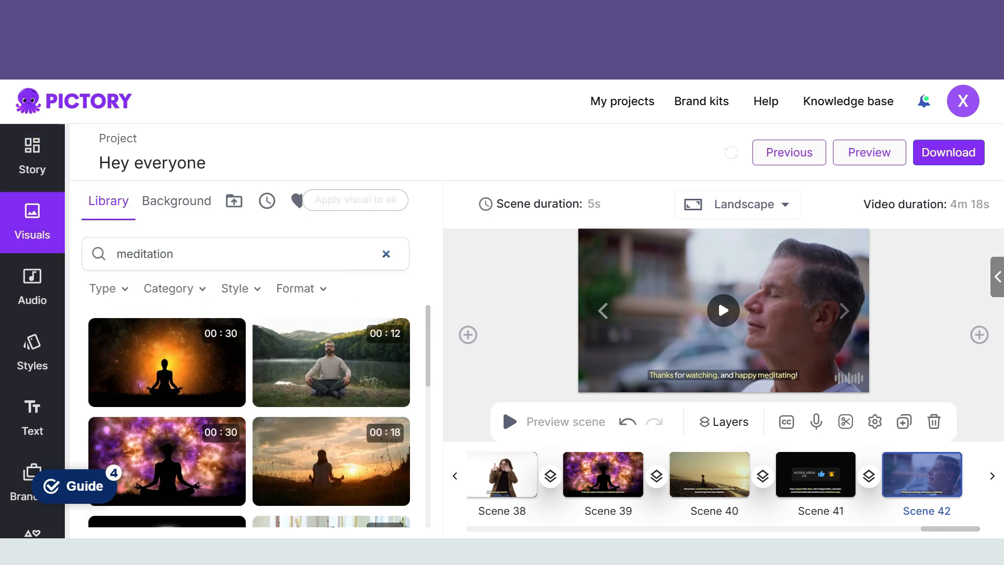
pyautogui.click(386, 254)
pyautogui.write('thank you')
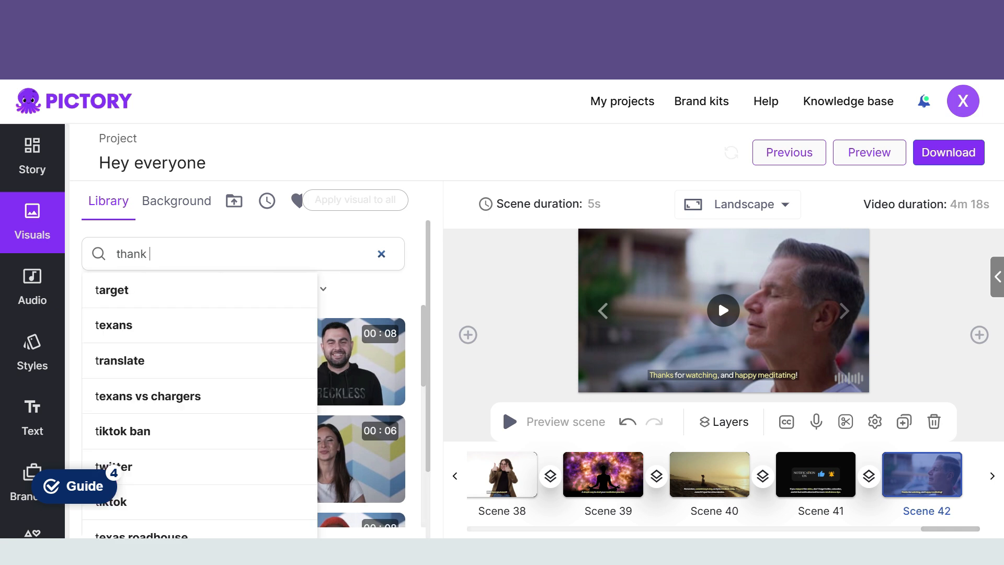
pyautogui.press('Return')
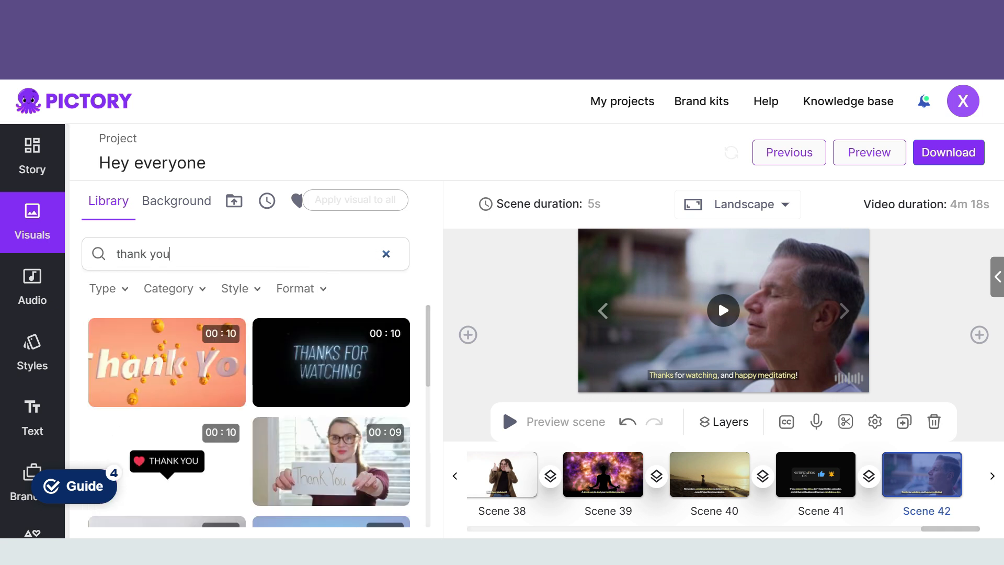
pyautogui.click(331, 362)
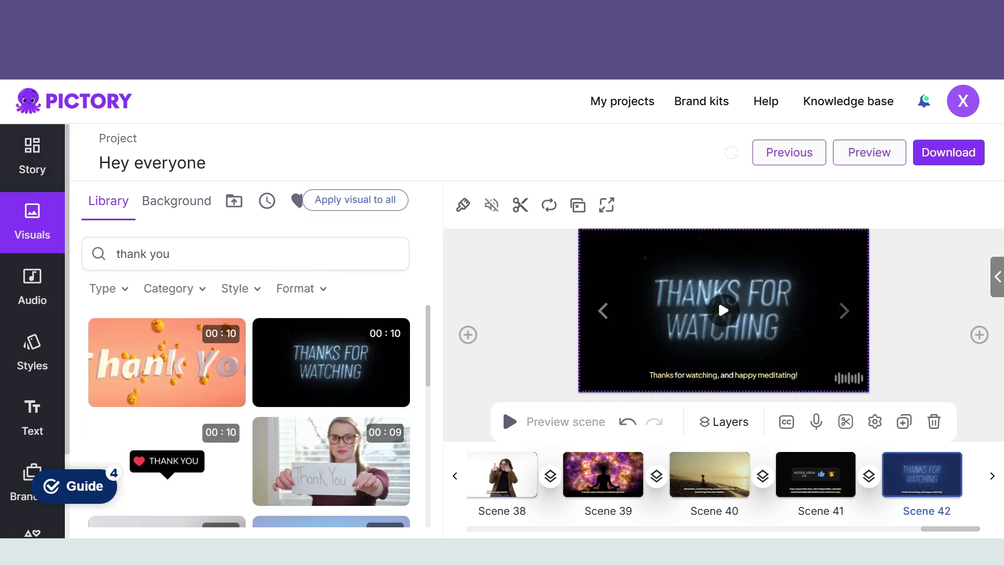
# Step: Set the font size of Scene 42's caption to 26 and look through the available fonts
pyautogui.click(32, 157)
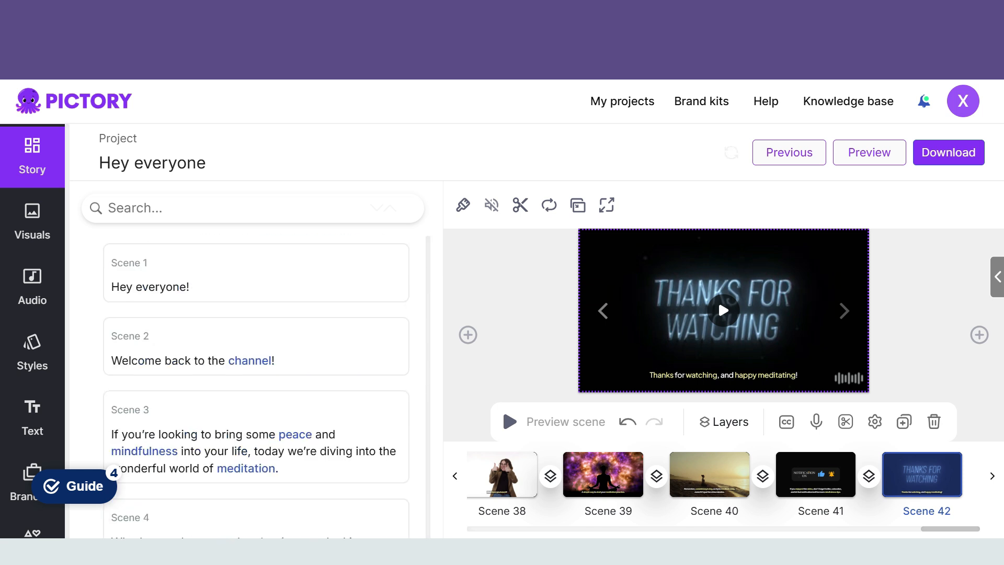
pyautogui.click(32, 417)
pyautogui.click(730, 375)
pyautogui.click(589, 198)
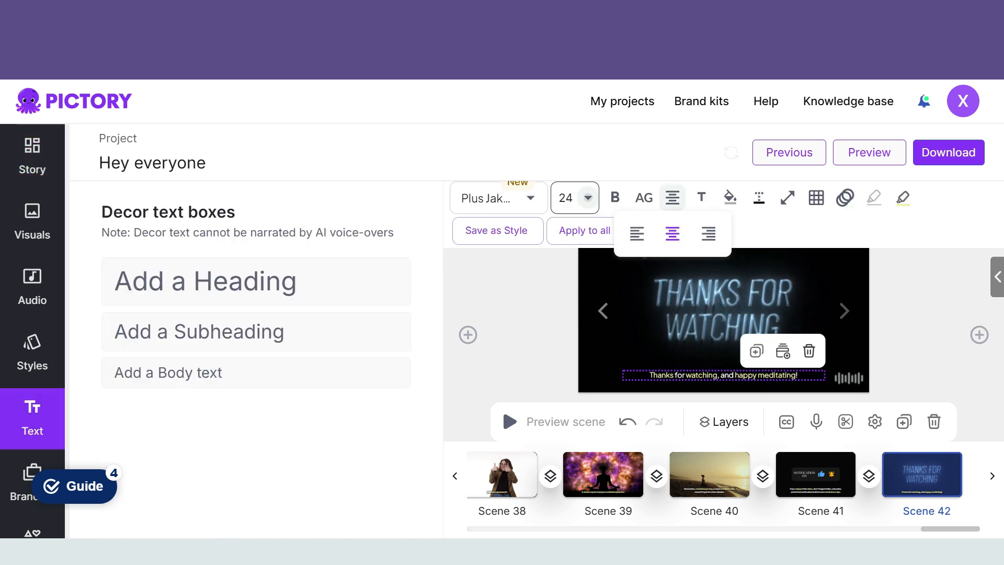
pyautogui.click(572, 347)
pyautogui.click(486, 198)
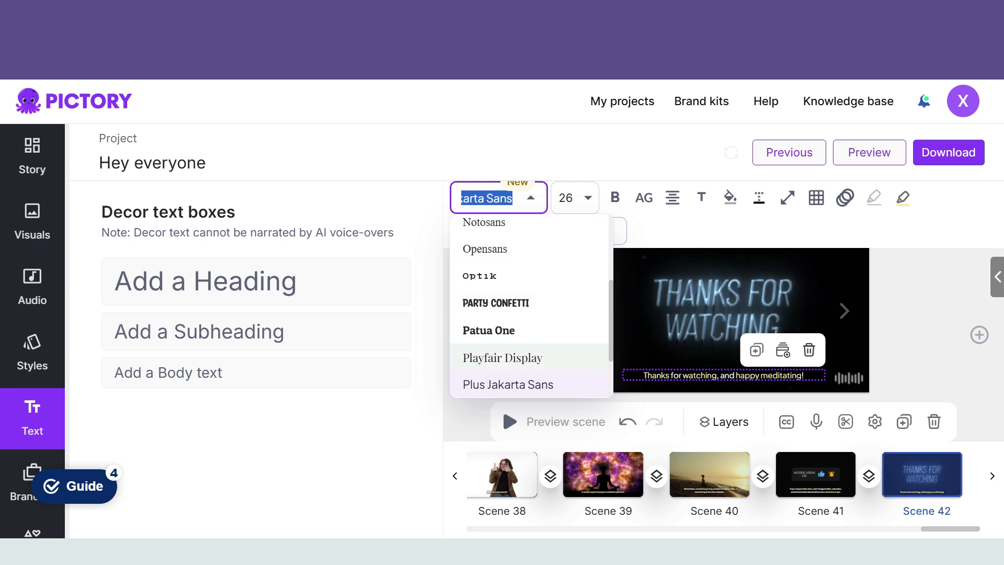
pyautogui.click(620, 231)
# Step: Listen to the Adeline and Adison samples among the standard English voices and apply Adison as the voiceover
pyautogui.click(33, 287)
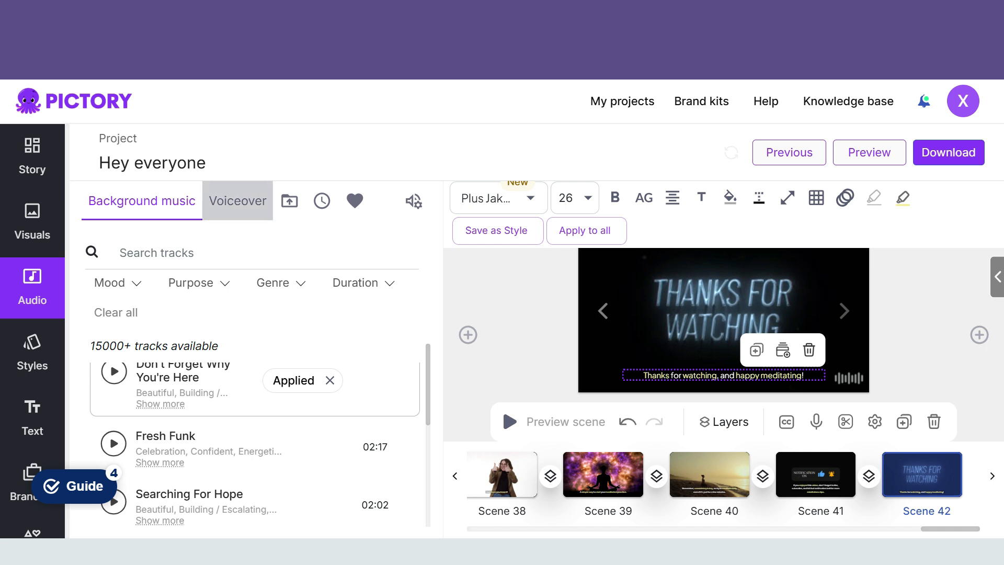
pyautogui.click(237, 201)
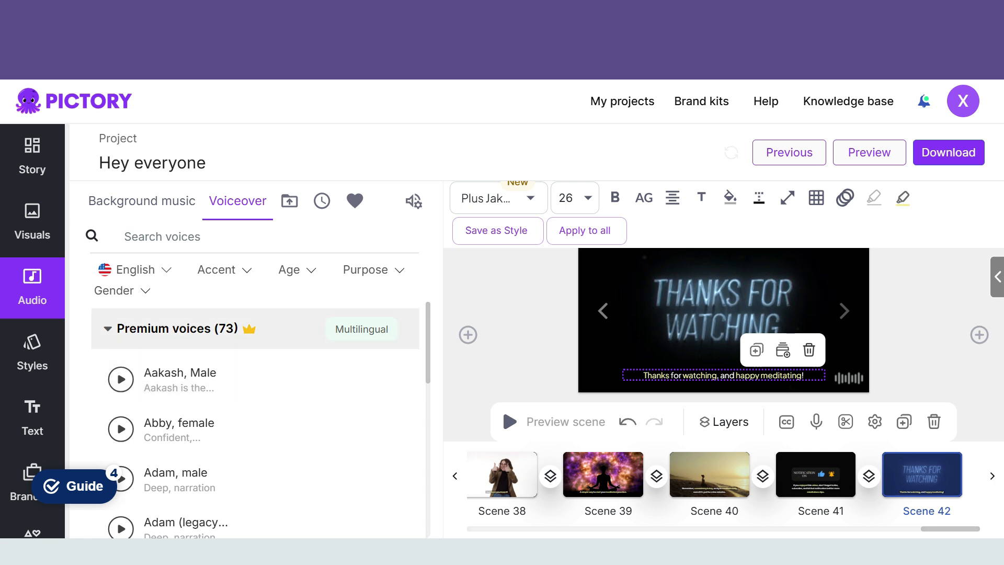
pyautogui.click(172, 329)
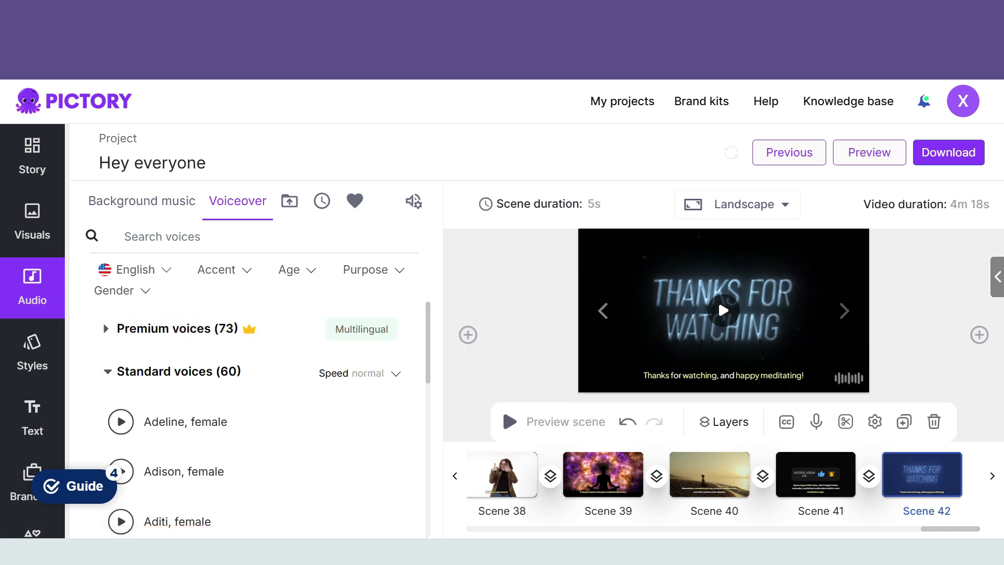
pyautogui.scroll(-2, 256, 418)
pyautogui.scroll(2, 256, 418)
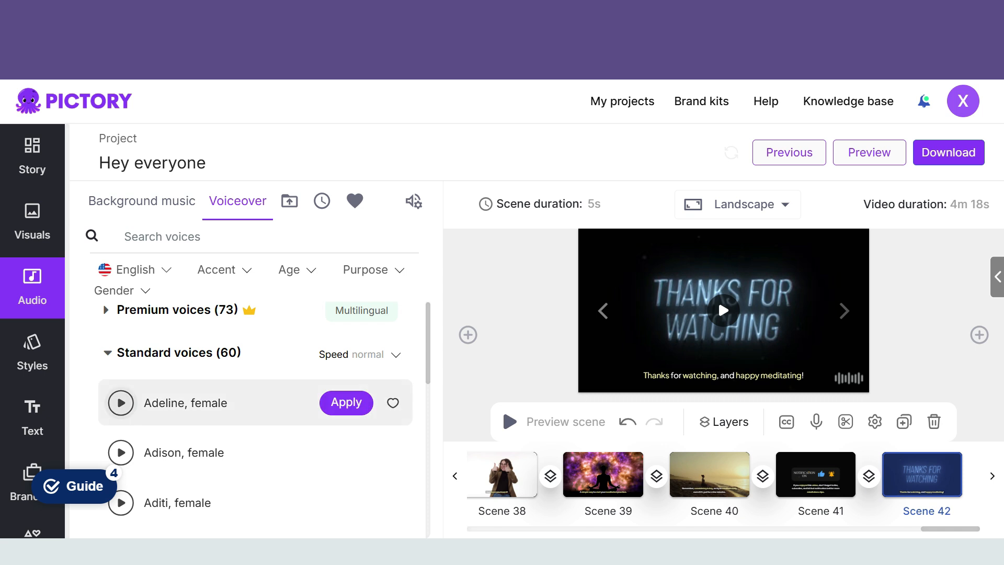
pyautogui.click(121, 403)
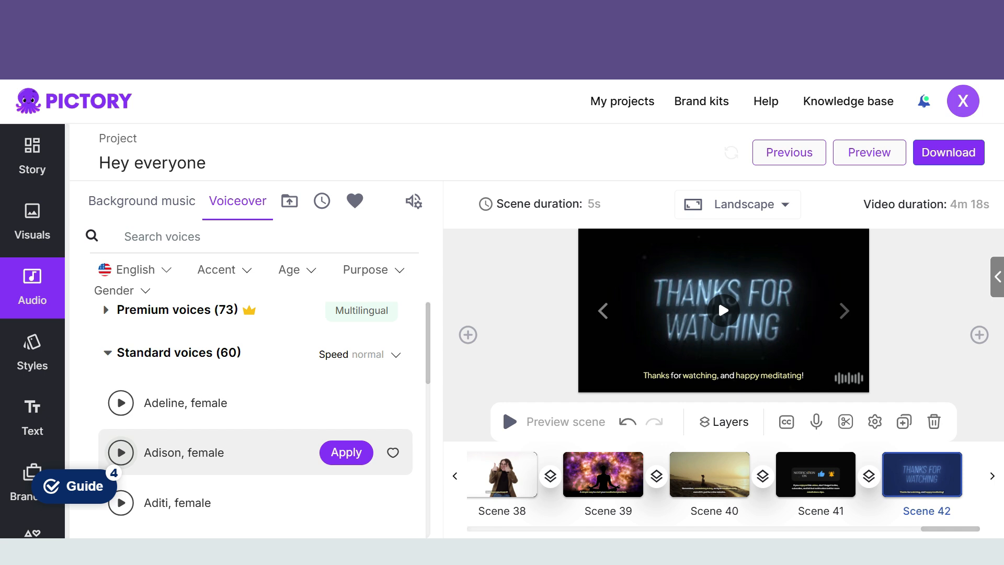
pyautogui.click(121, 452)
pyautogui.click(121, 452)
pyautogui.click(121, 453)
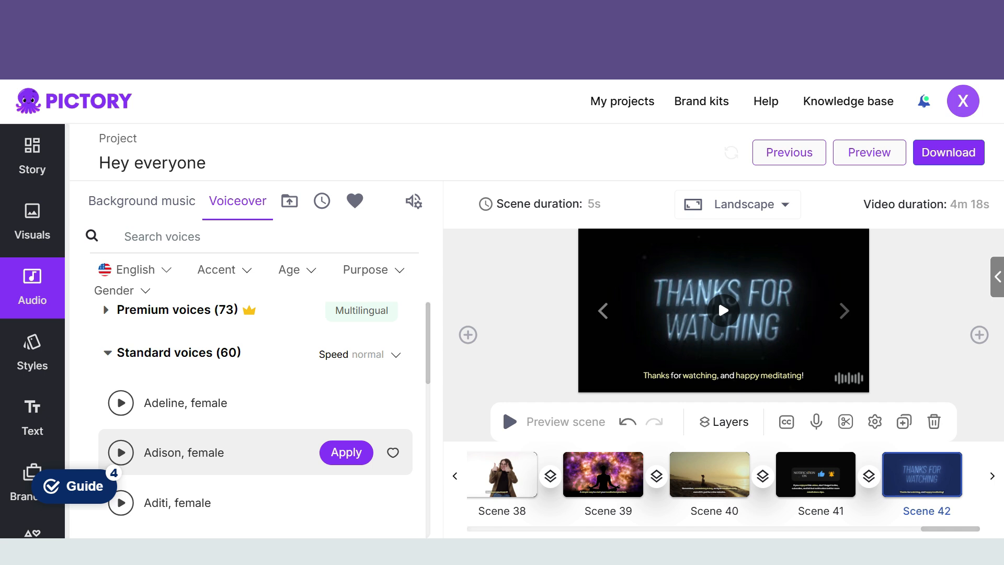
pyautogui.click(347, 452)
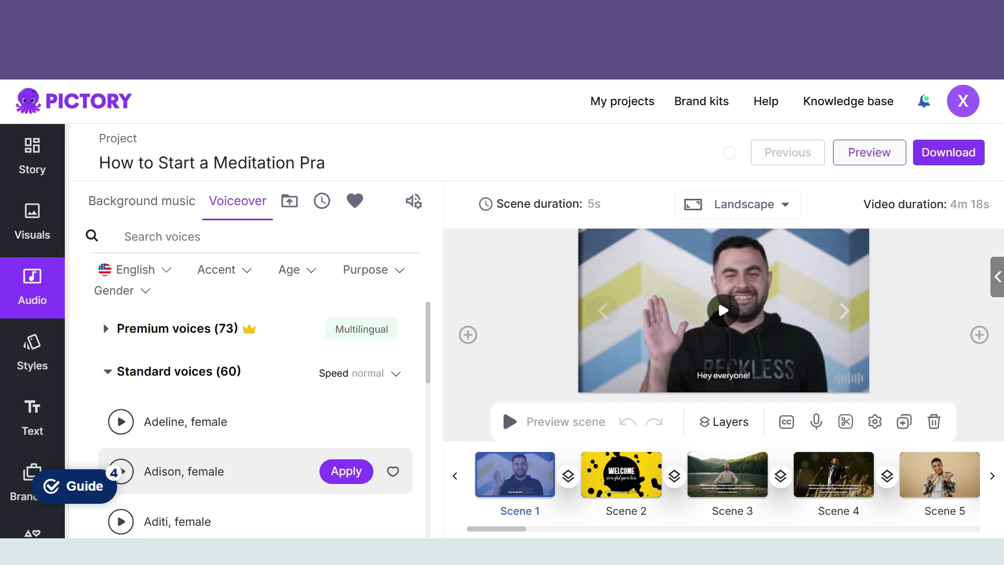
pyautogui.click(346, 471)
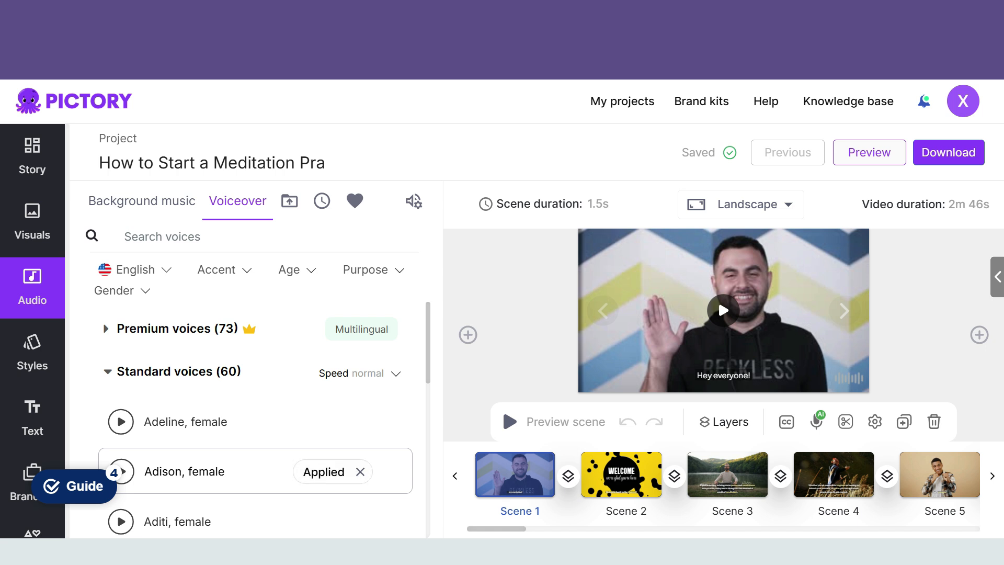
# Step: Set the voiceover volume to 70% and listen to the applied background track "Don't Forget Why You're Here"
pyautogui.click(413, 201)
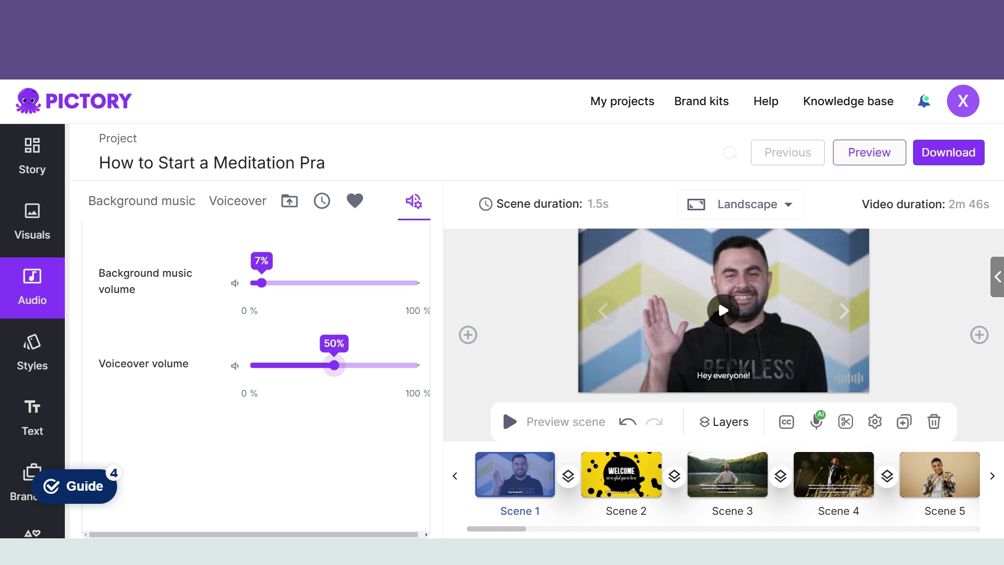
pyautogui.moveTo(334, 365); pyautogui.dragTo(368, 365)
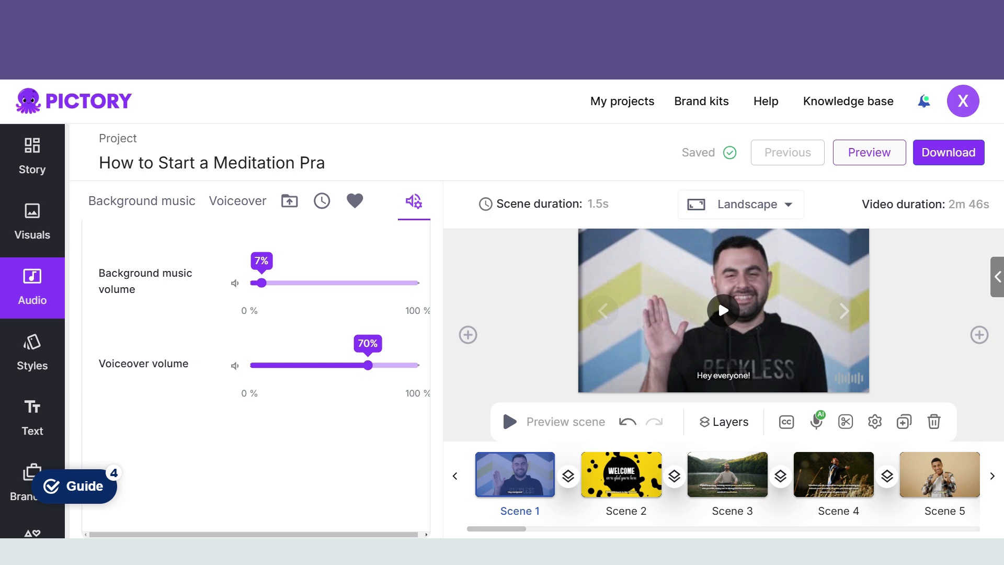
pyautogui.click(141, 201)
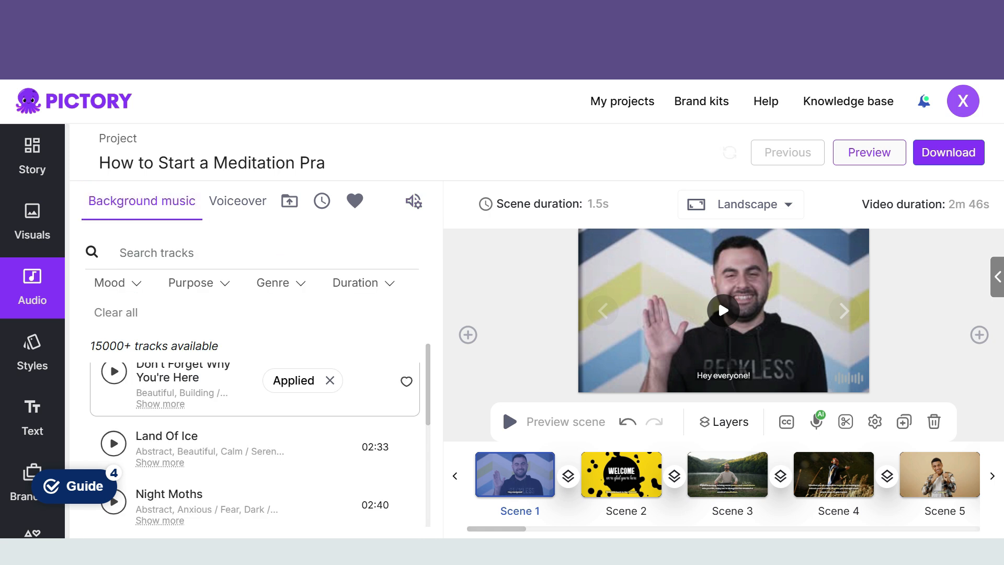
pyautogui.click(114, 372)
pyautogui.click(114, 372)
# Step: Filter the background music by the purpose Nature / Beauty and listen to "Matters Of The Heart"
pyautogui.click(199, 283)
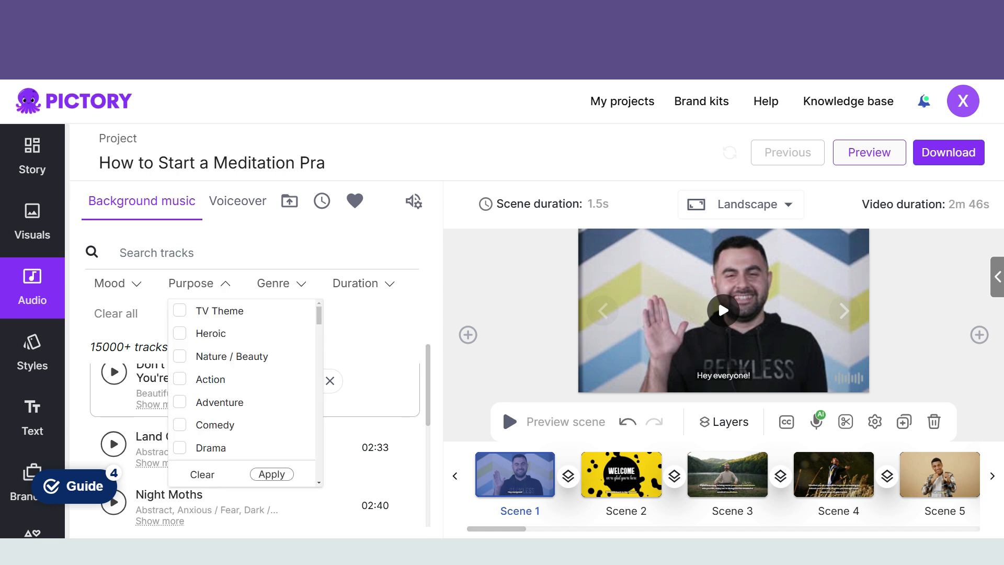
pyautogui.click(180, 356)
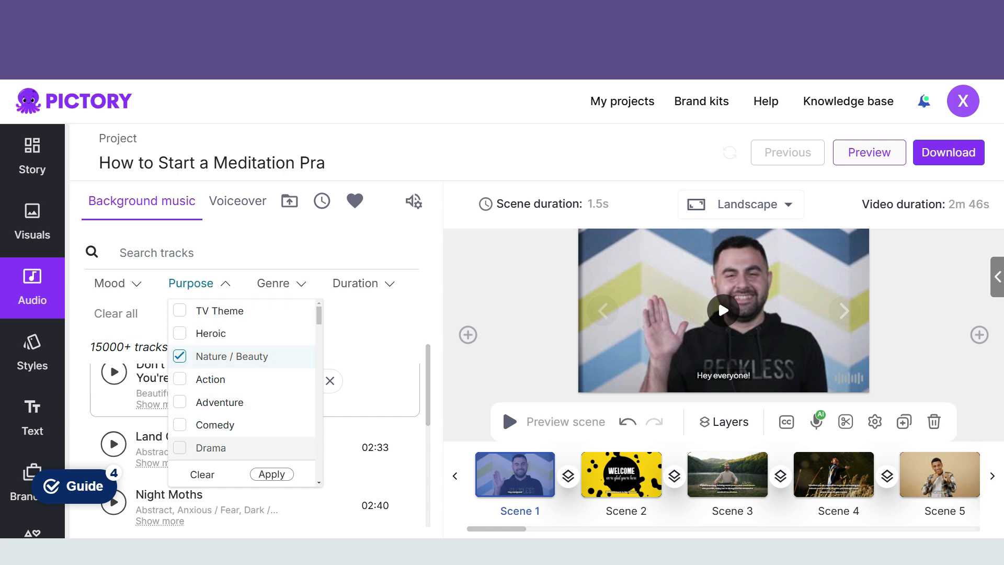
pyautogui.click(272, 474)
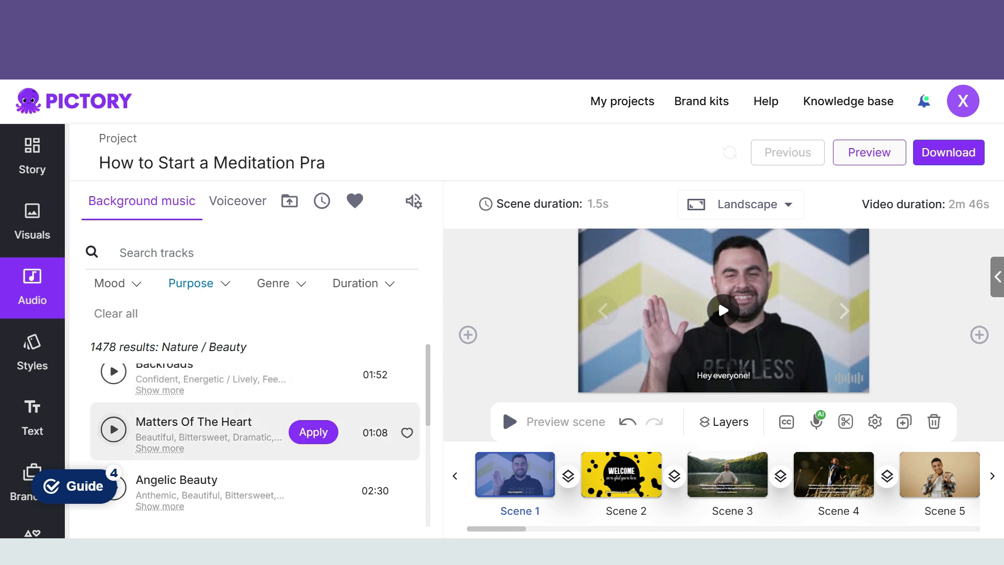
pyautogui.click(113, 429)
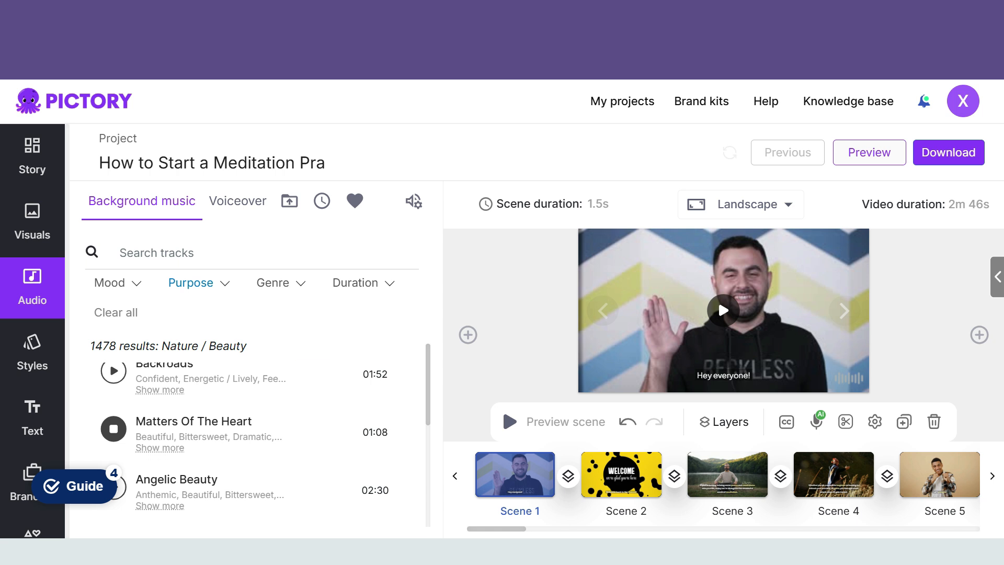
# Step: Filter the background music by a duration of 3 min and listen to "Repartee" and "Moonlit Campfires"
pyautogui.click(363, 282)
pyautogui.moveTo(321, 345); pyautogui.dragTo(334, 346)
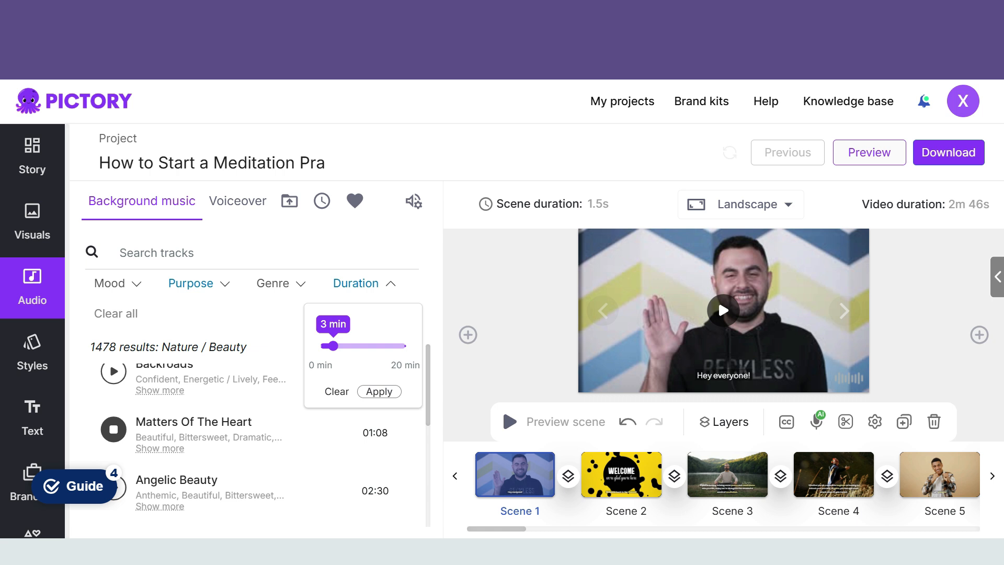
pyautogui.click(379, 391)
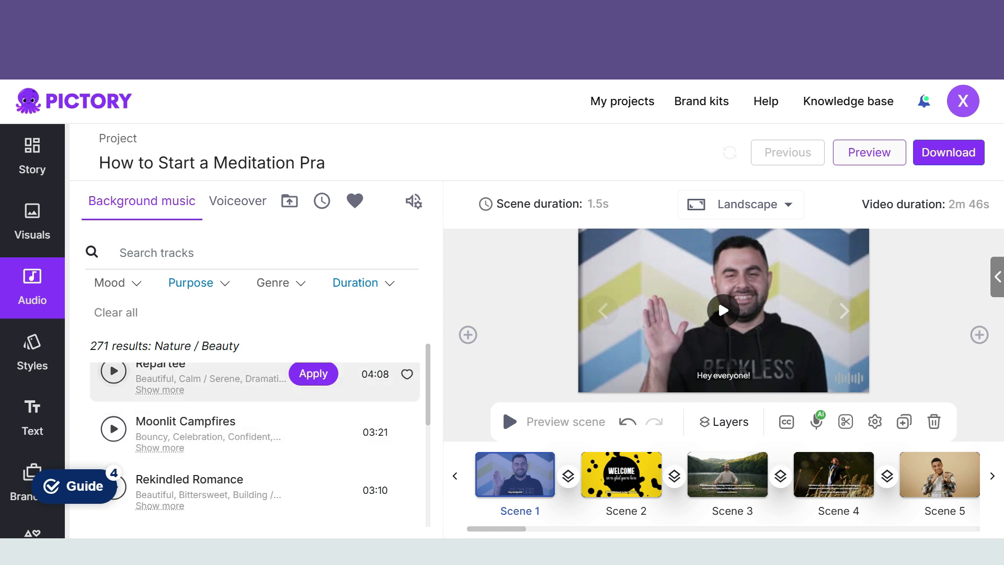
pyautogui.click(114, 371)
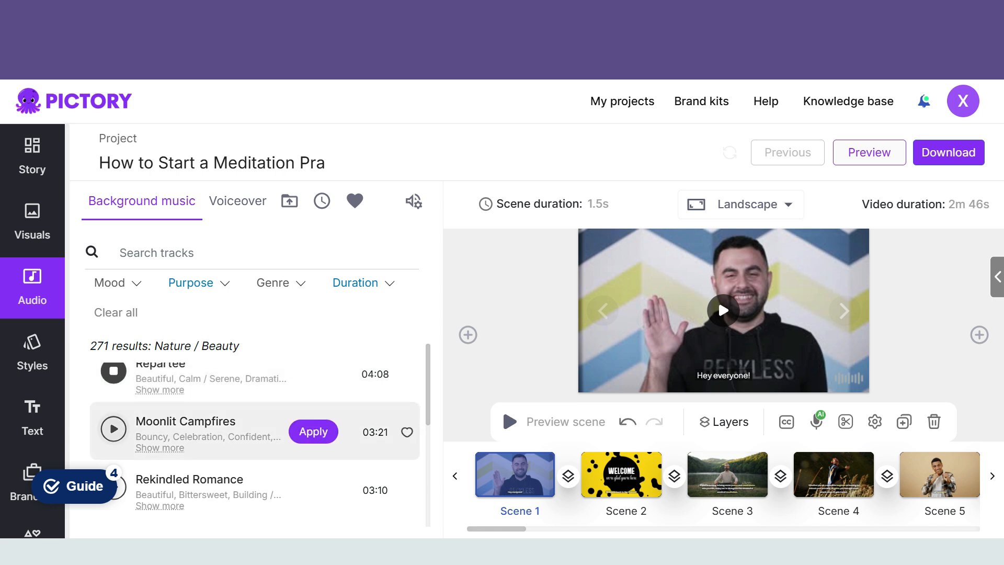
pyautogui.click(113, 429)
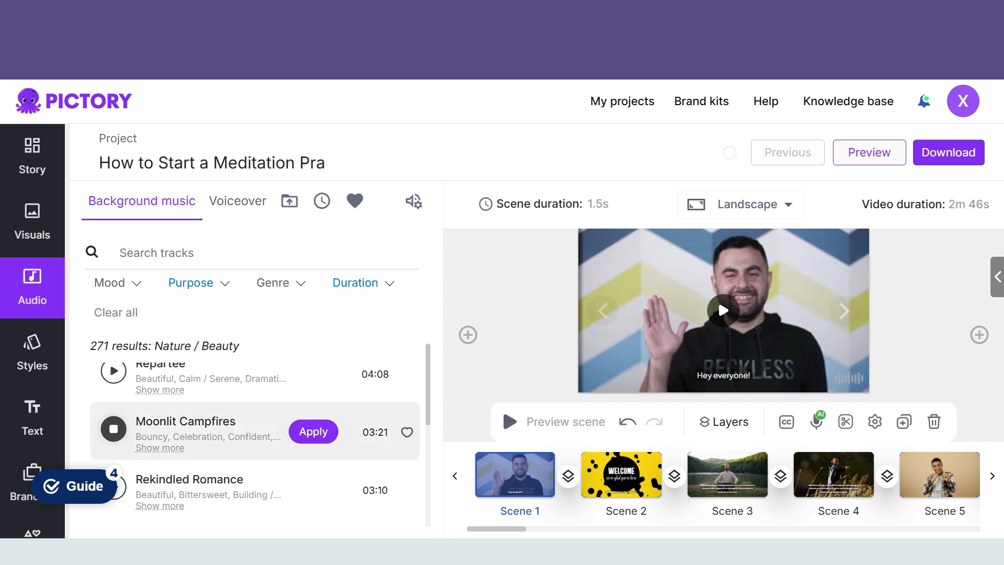
# Step: Listen to the tracks "Repartee", "Gemstone" and "Rekindled Romance" among the filtered background music, stopping playback at the end
pyautogui.click(113, 370)
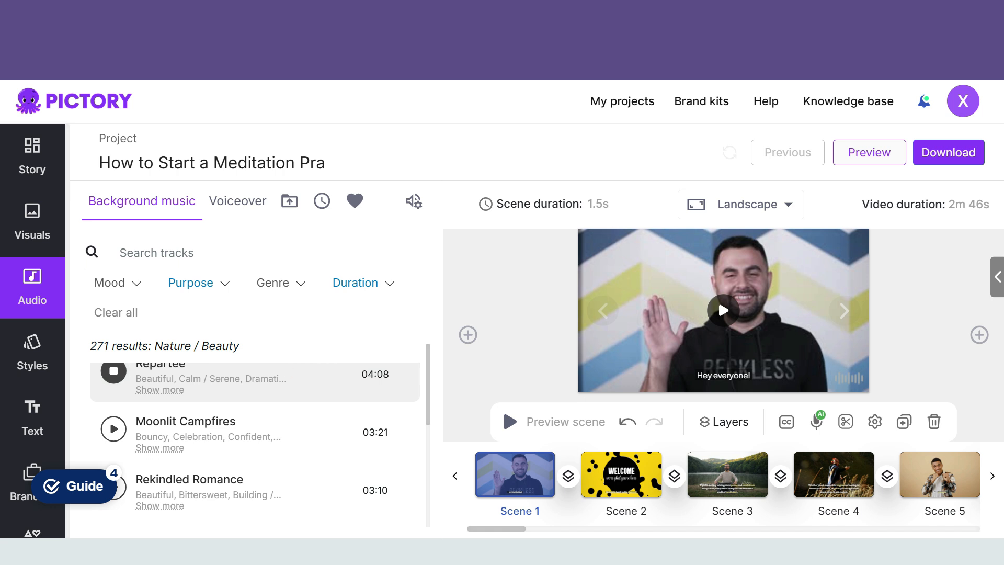
pyautogui.scroll(-3, 257, 434)
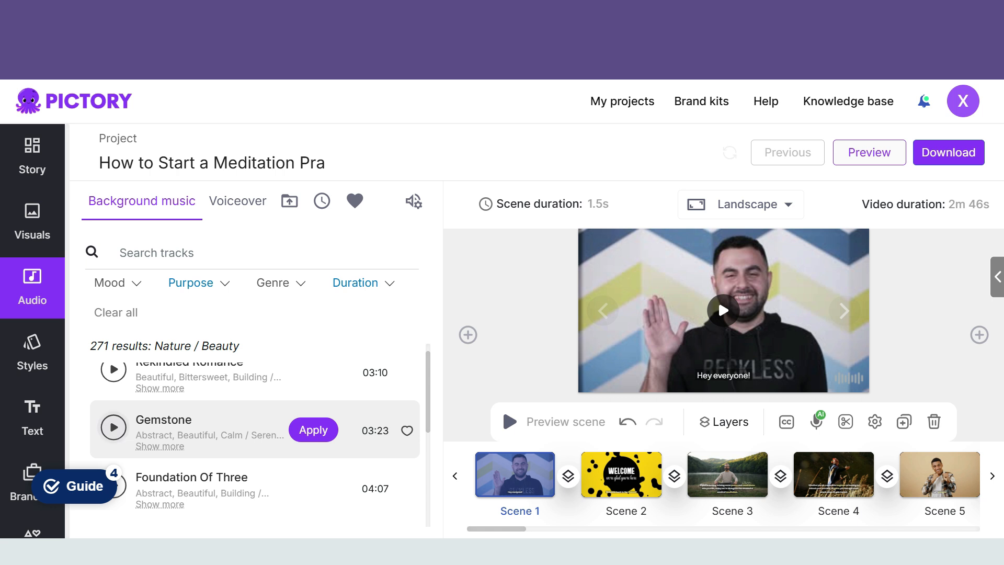
pyautogui.click(114, 427)
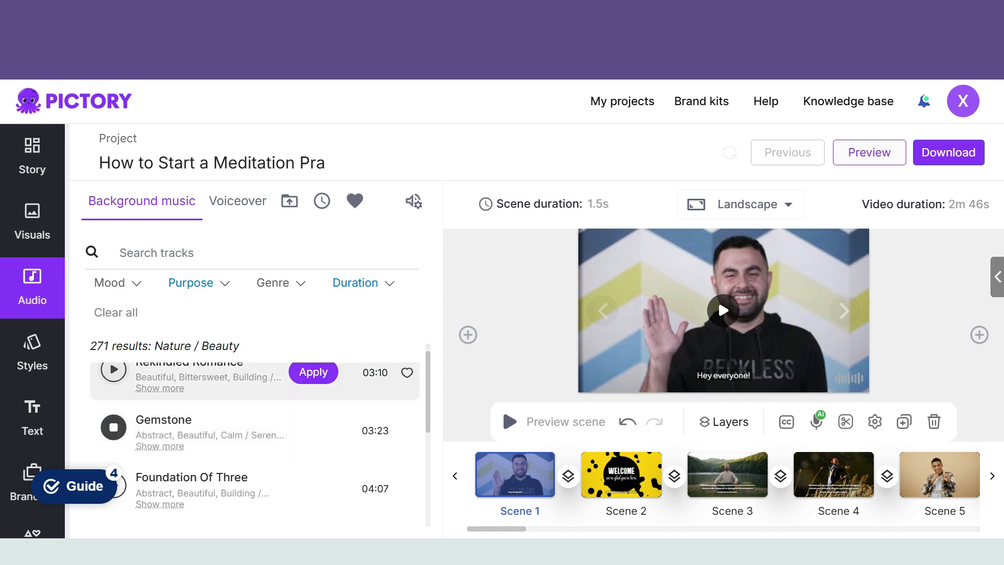
pyautogui.click(113, 370)
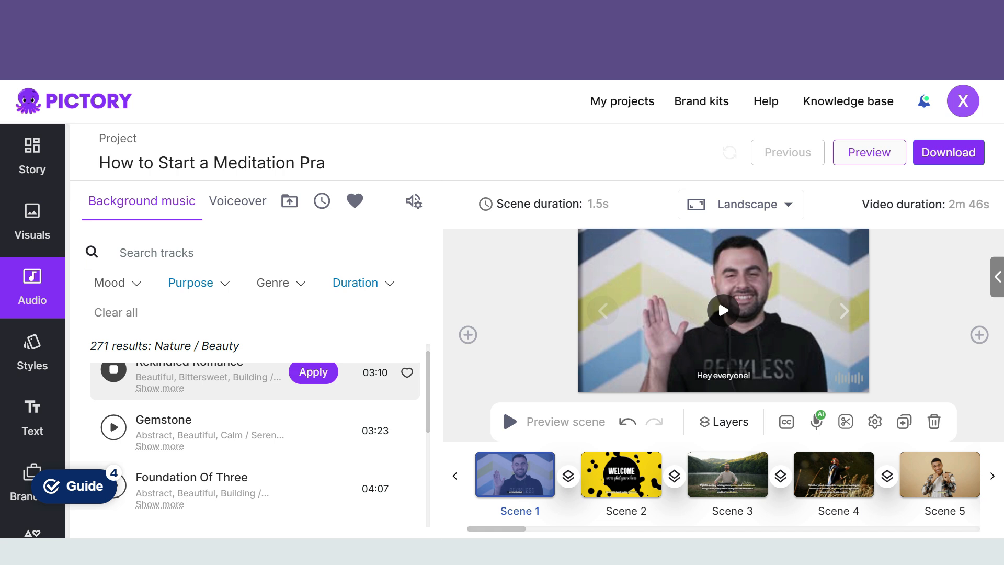
pyautogui.click(113, 371)
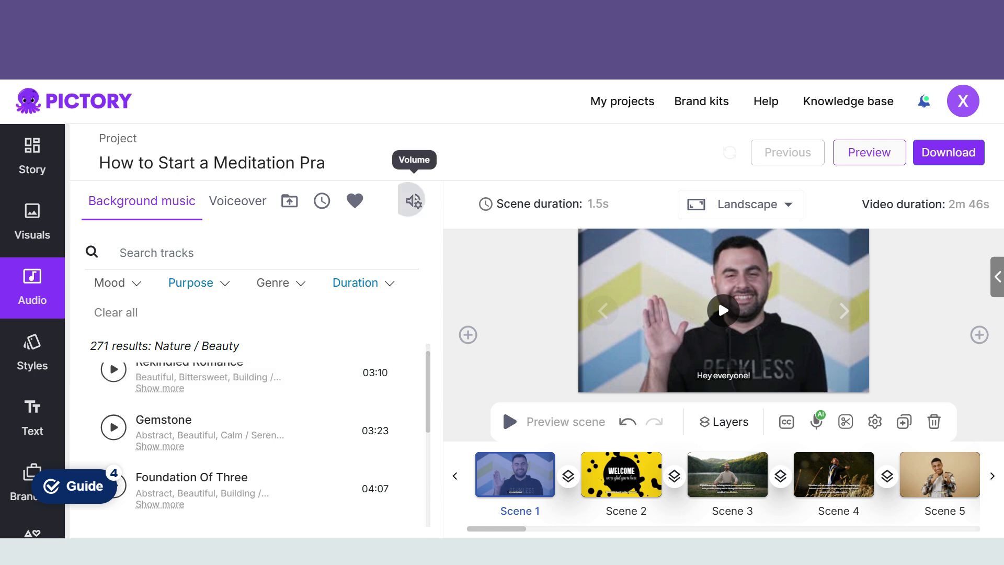
# Step: Check the background music and voiceover volume levels, and look over the scene script and the library of text styles
pyautogui.click(414, 201)
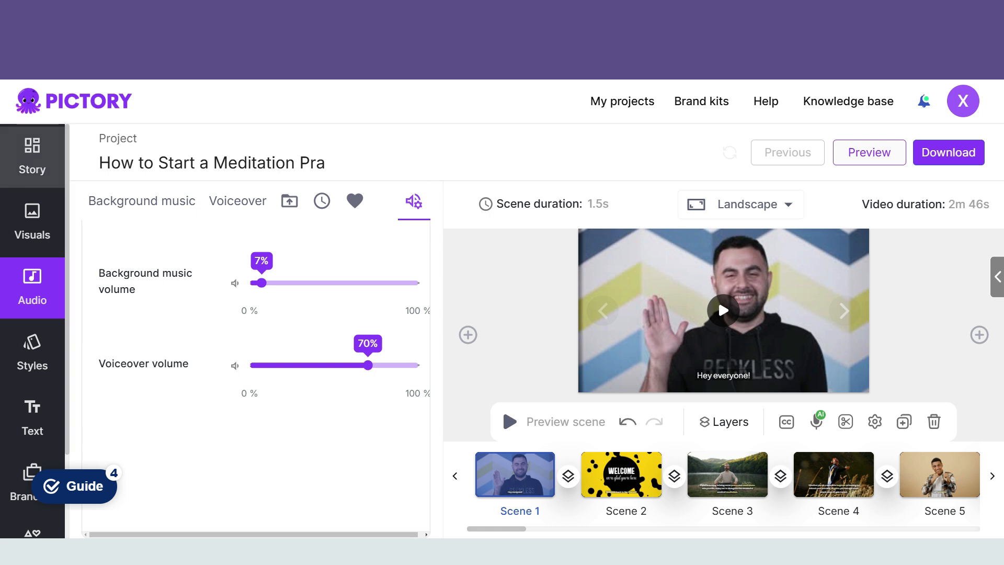
pyautogui.click(32, 156)
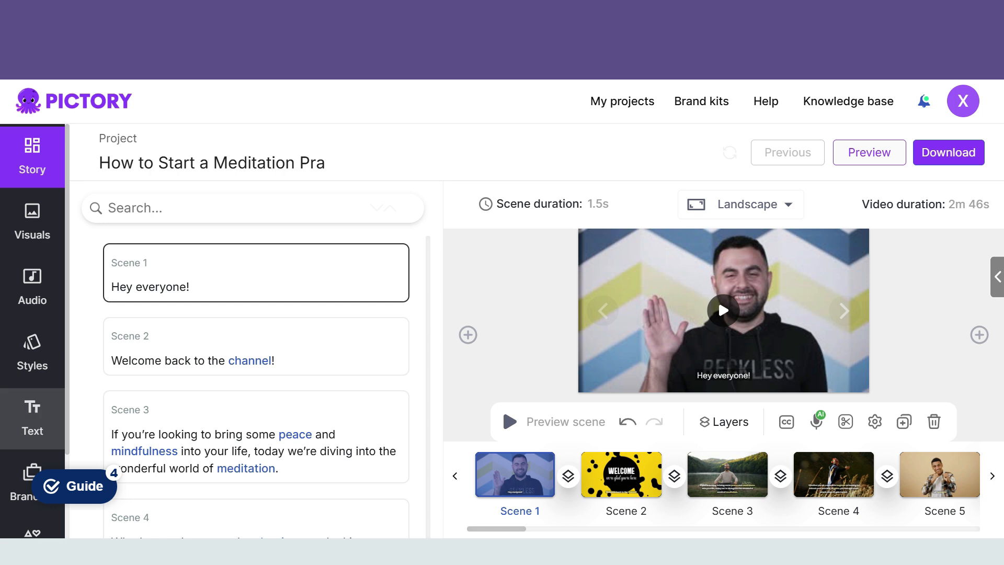
pyautogui.click(32, 353)
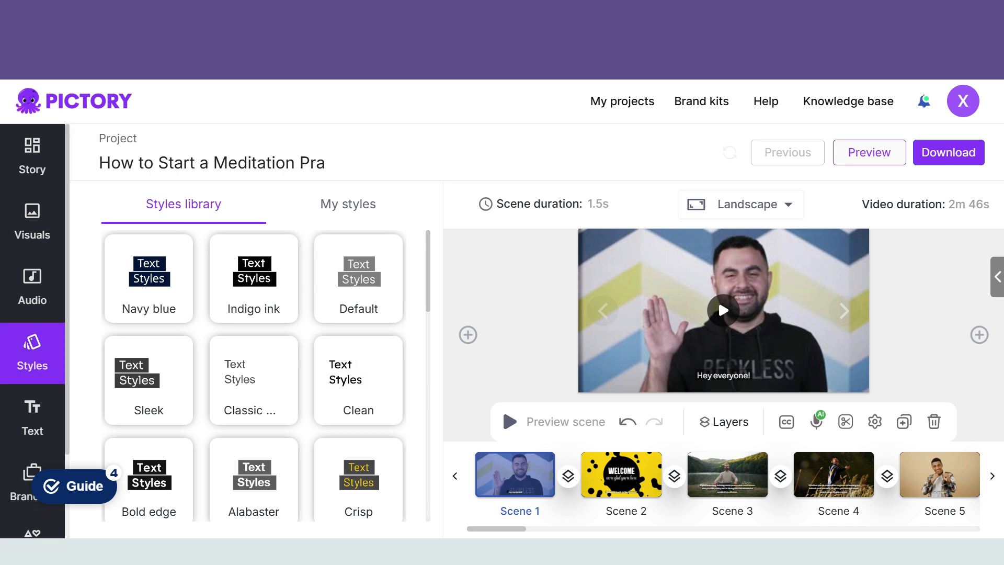
# Step: Set the video resolution to 1080p in the format settings
pyautogui.scroll(-1, 33, 330)
pyautogui.scroll(-1, 32, 330)
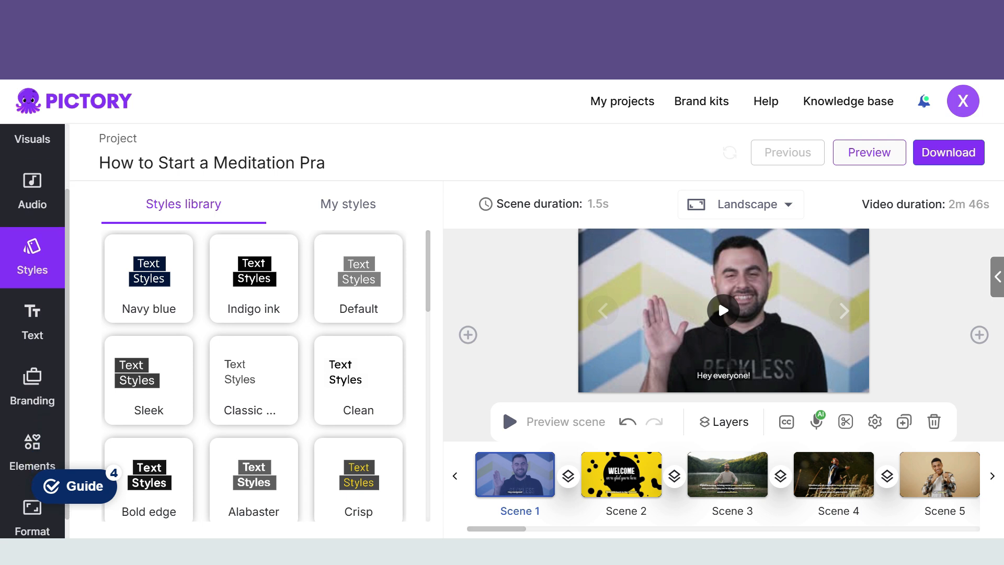
pyautogui.scroll(-1, 32, 331)
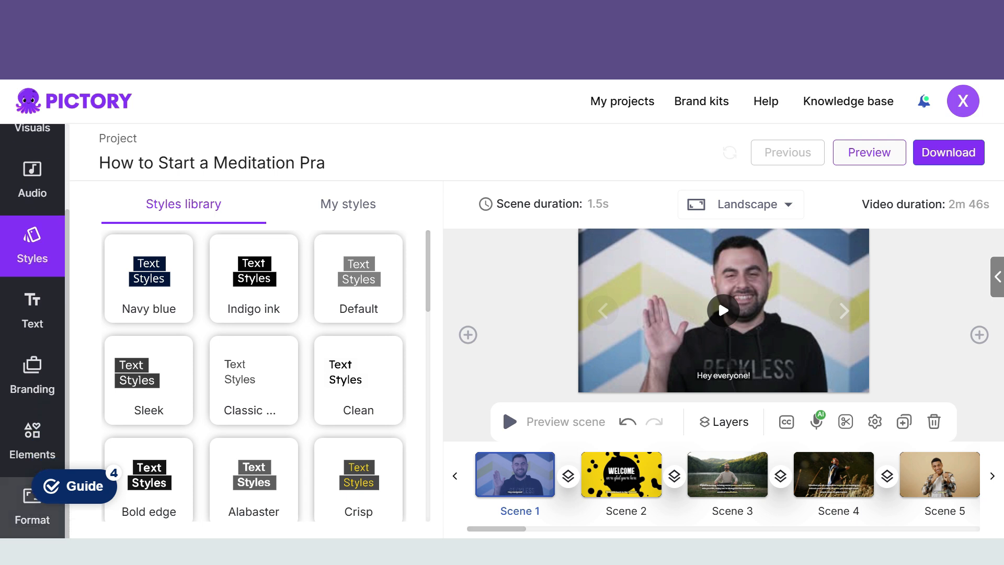
pyautogui.click(32, 515)
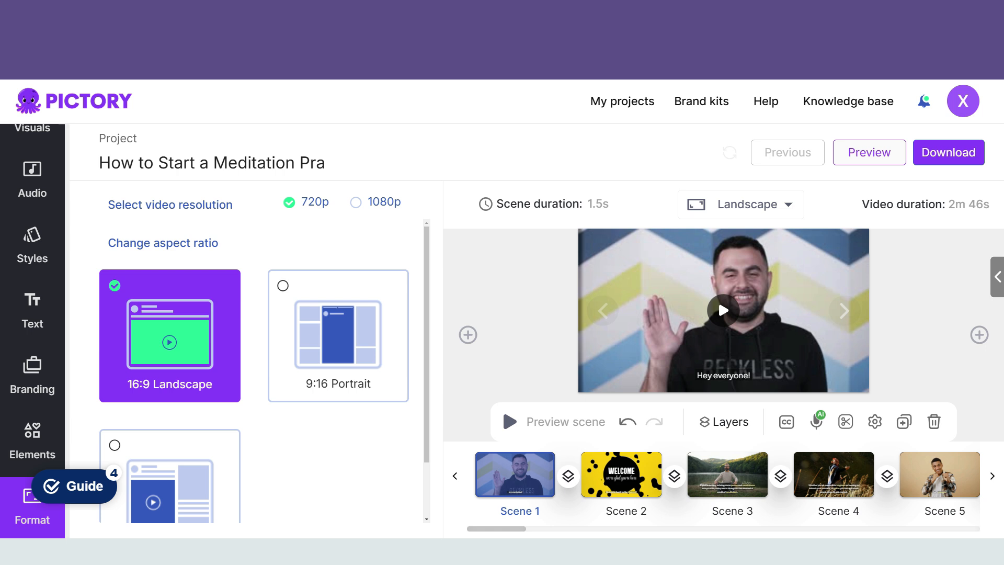
pyautogui.click(355, 202)
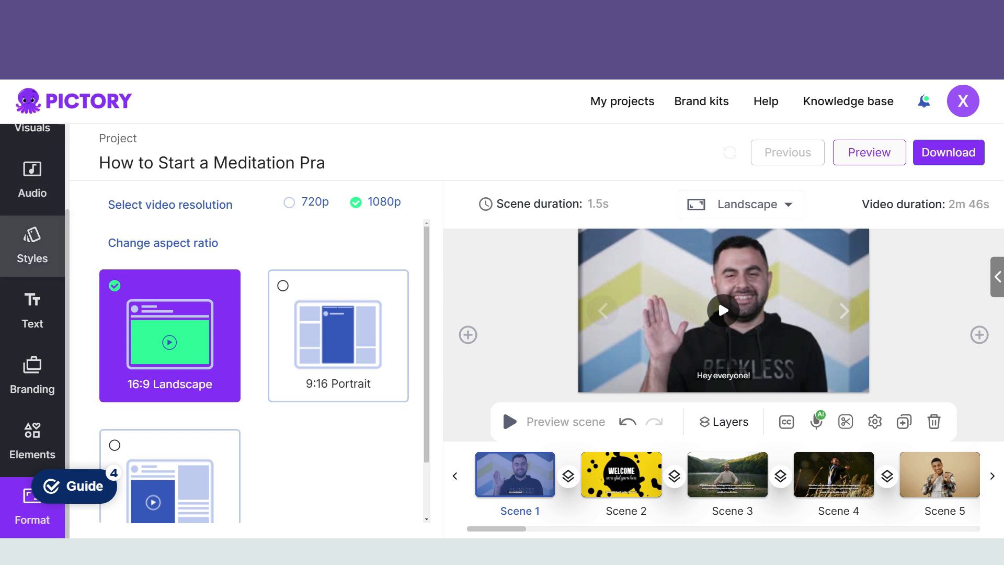
# Step: Return to the scene script and generate a preview of the whole video
pyautogui.scroll(2, 33, 330)
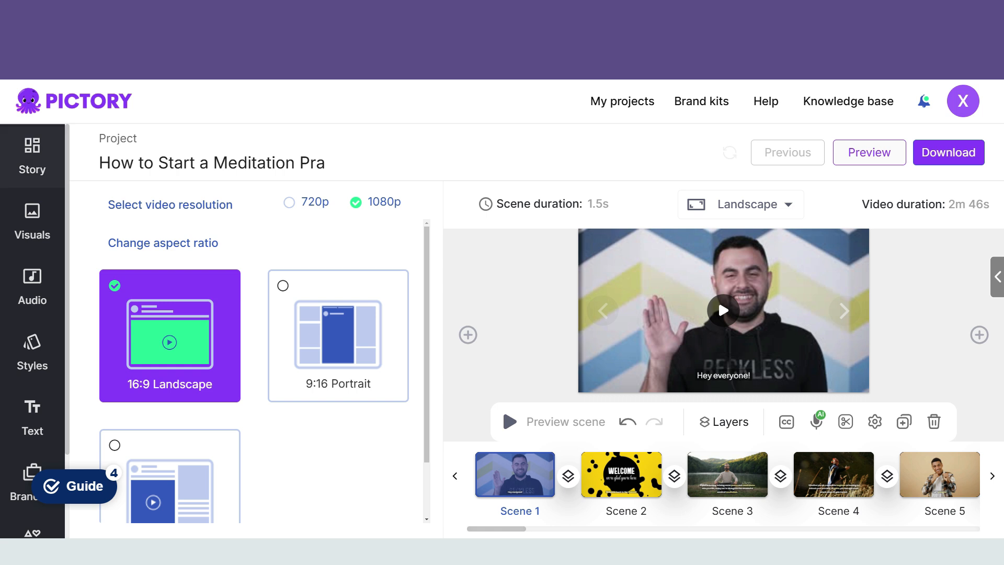
pyautogui.click(32, 156)
pyautogui.click(870, 152)
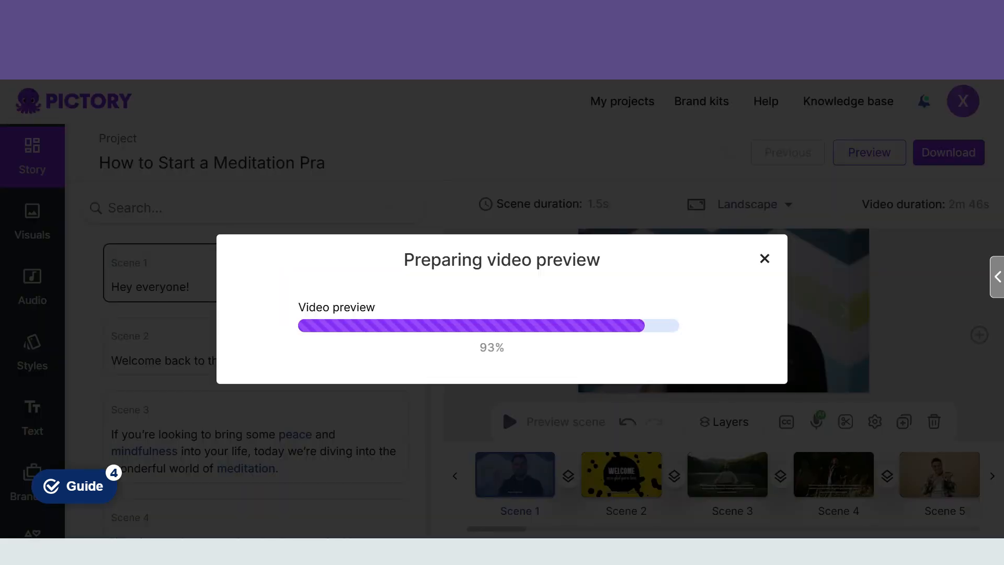